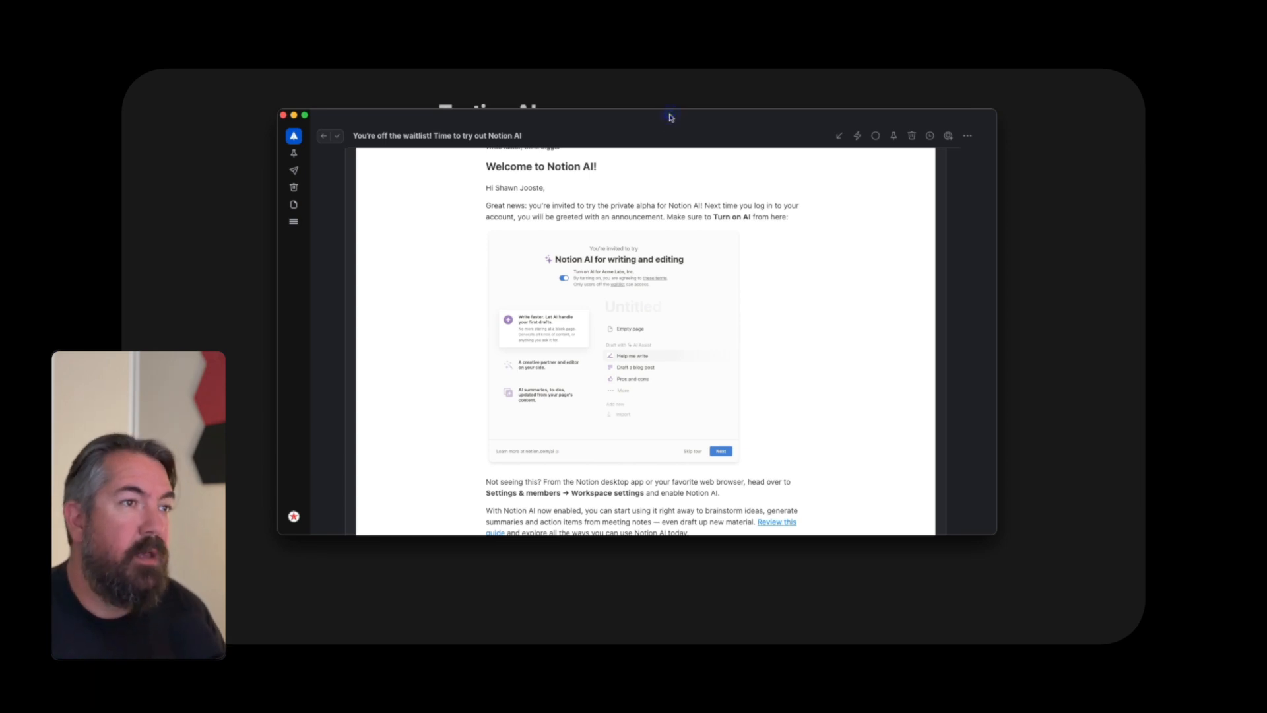
- Dismiss the invitation e-mail window, have AI write about Testing AI on the page, and accept the draft
drag(671, 122, 650, 121)
click(274, 117)
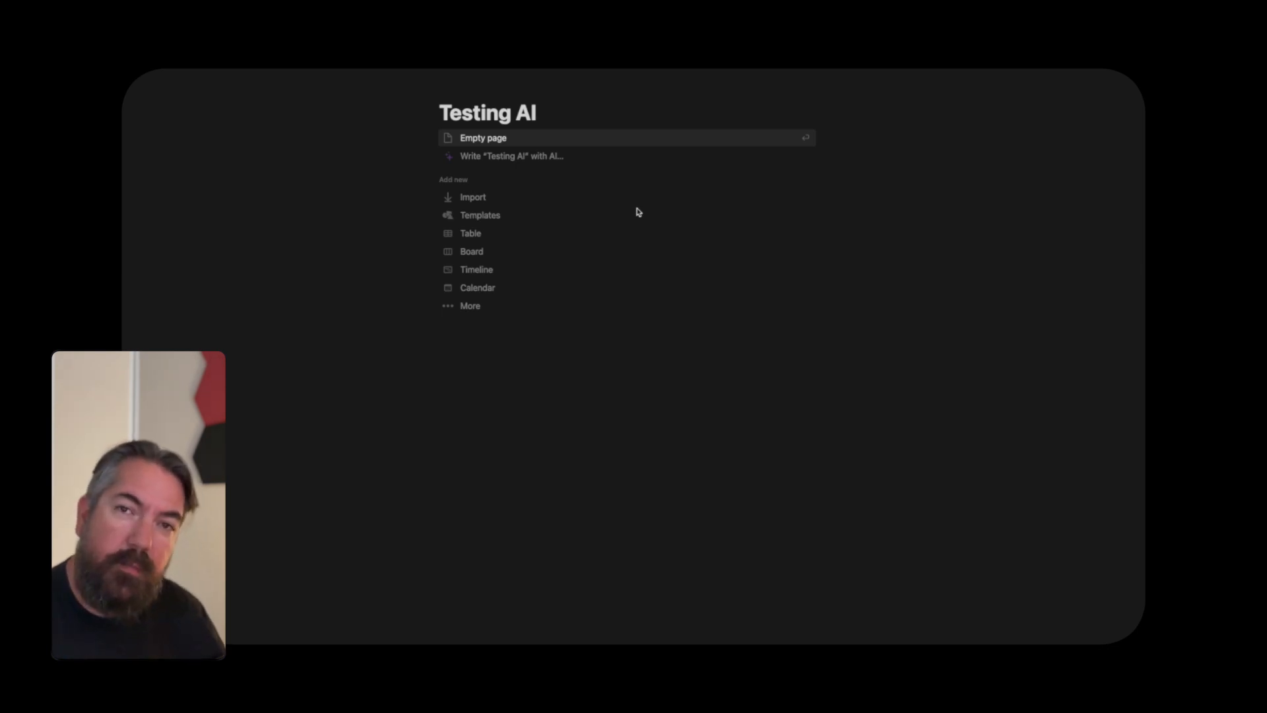
click(526, 158)
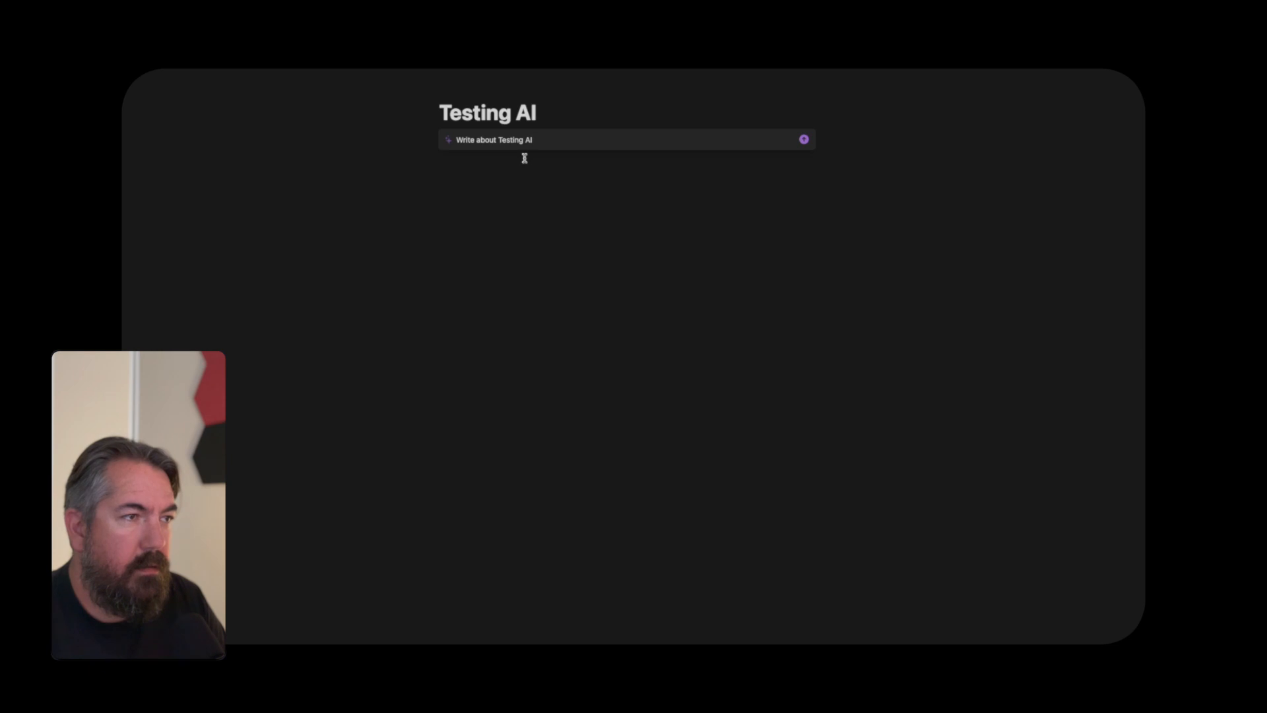
key(Return)
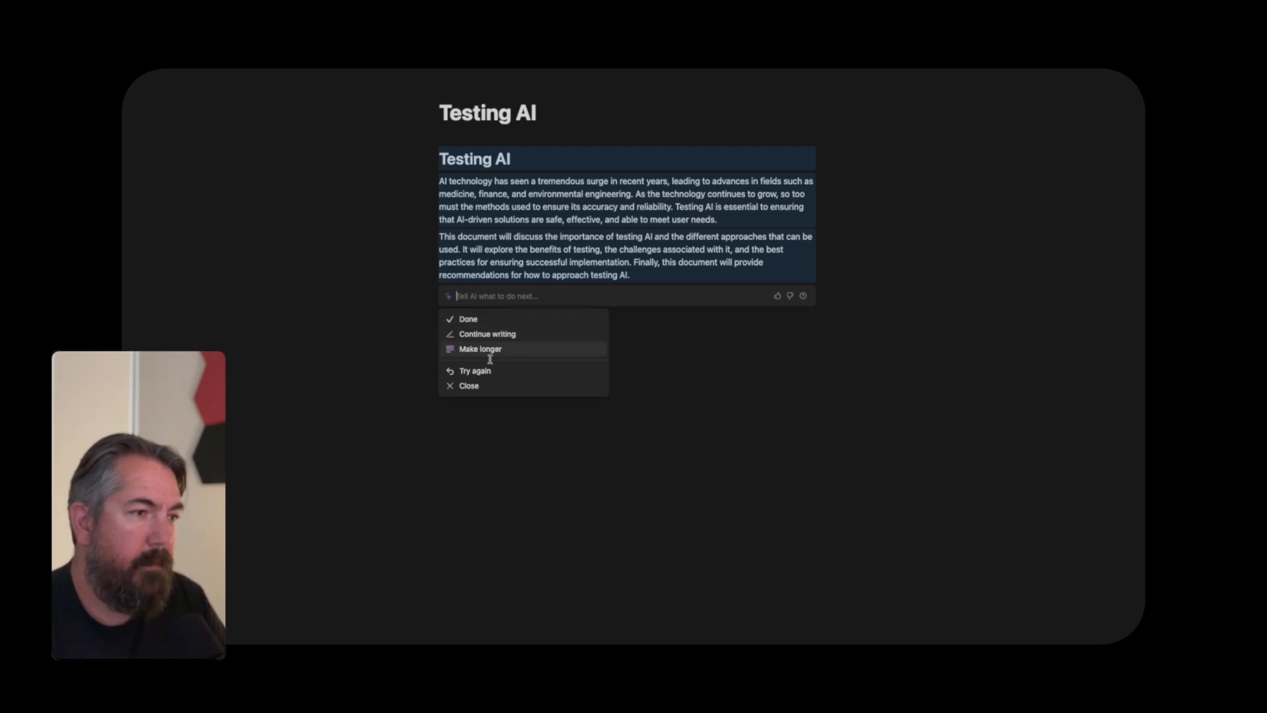
click(465, 319)
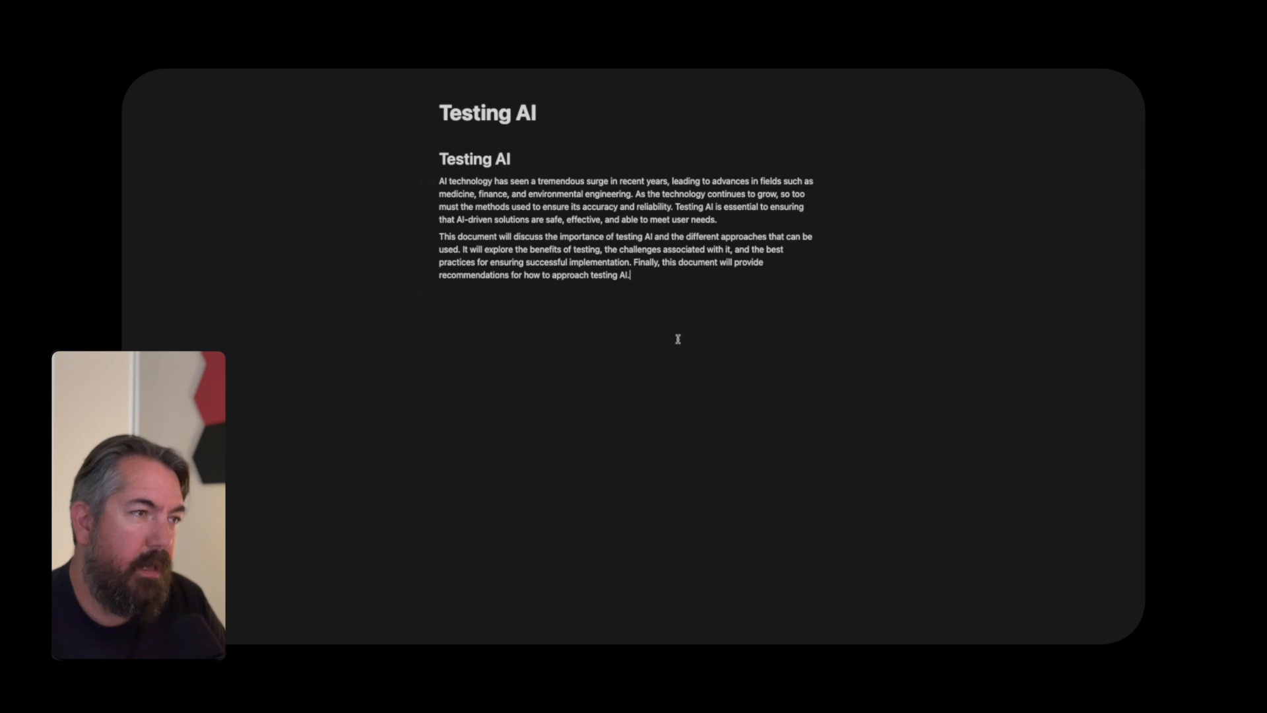
- Review the block command list and the AI writing options on a new line below the generated text
key(Return)
key(Return)
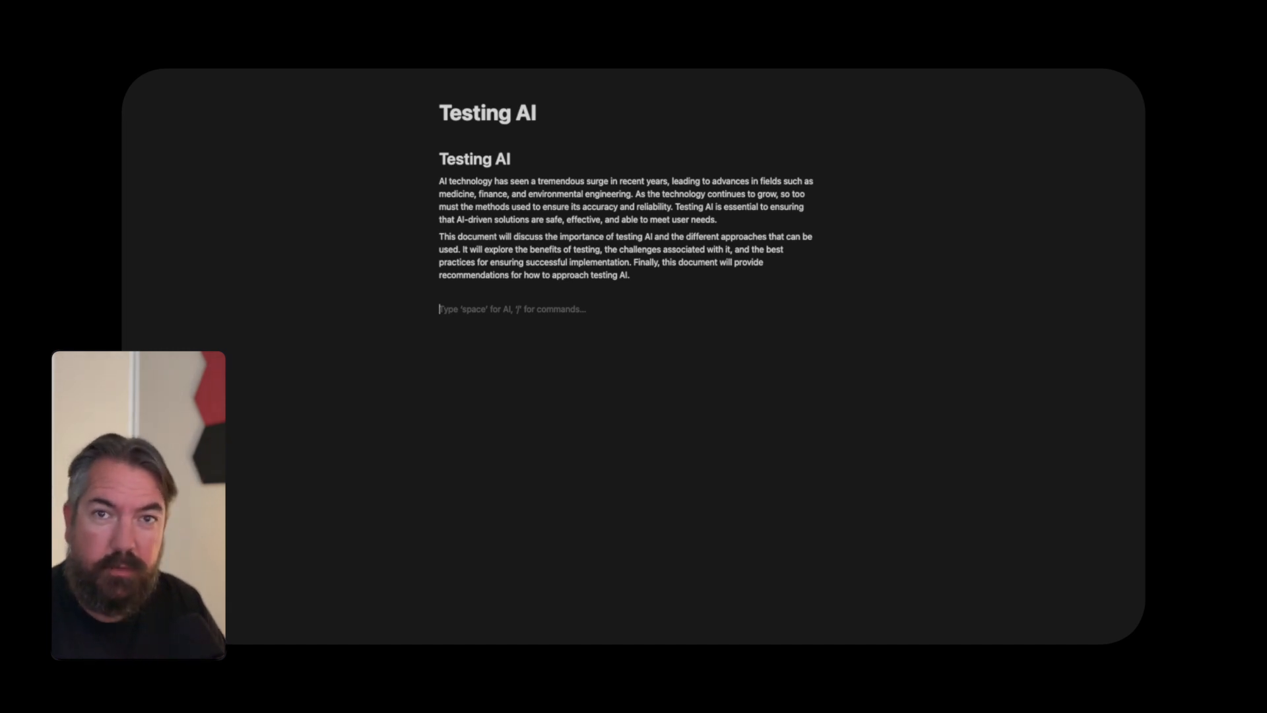
text(/)
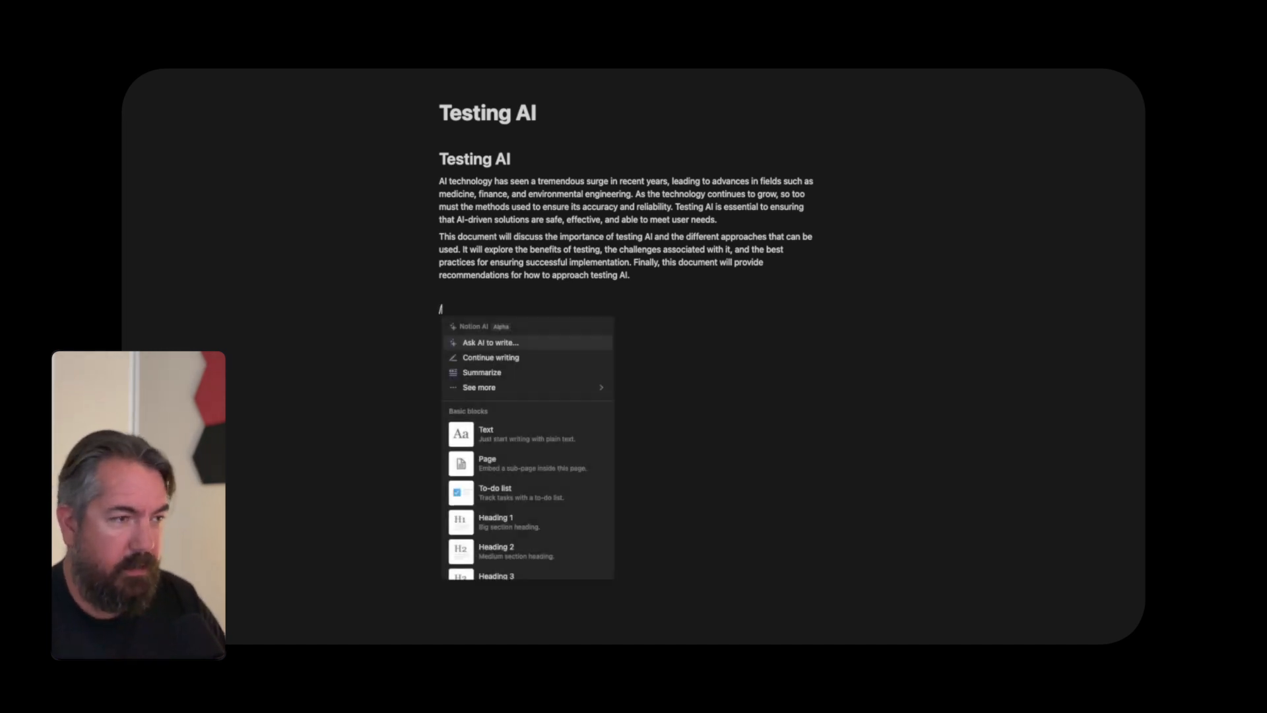
scroll(495, 447, down, 15)
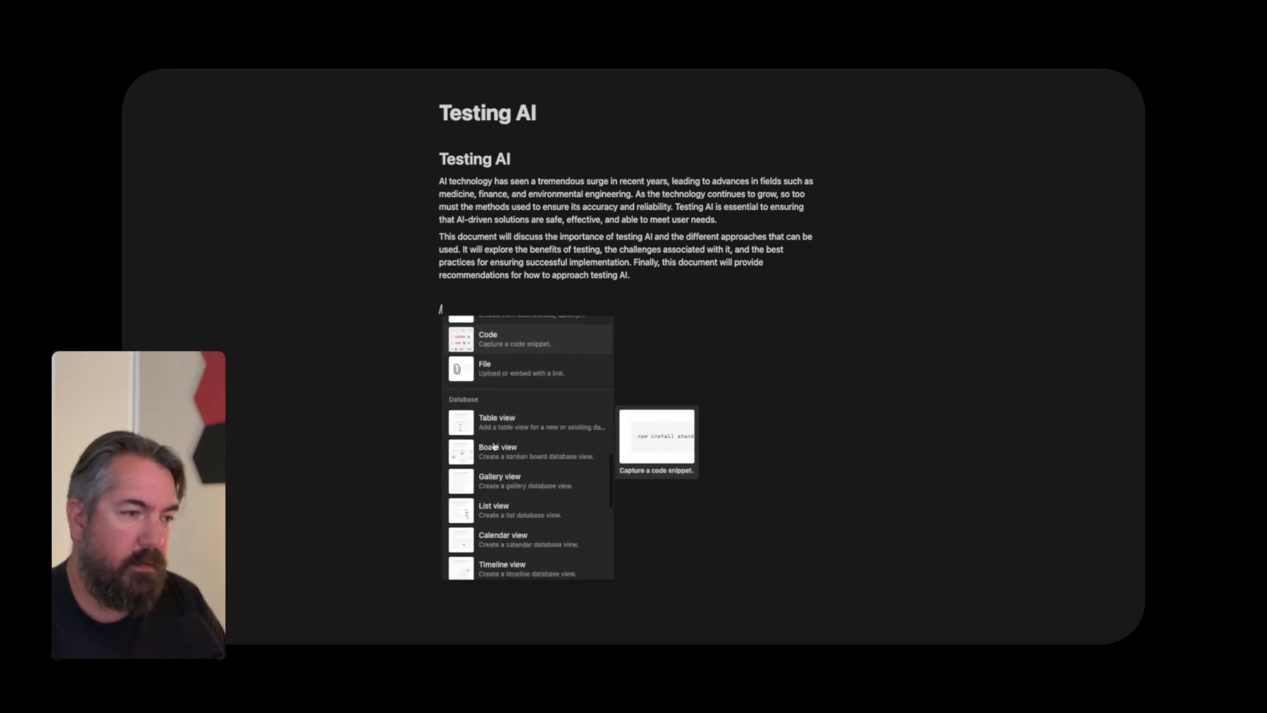
scroll(494, 447, up, 15)
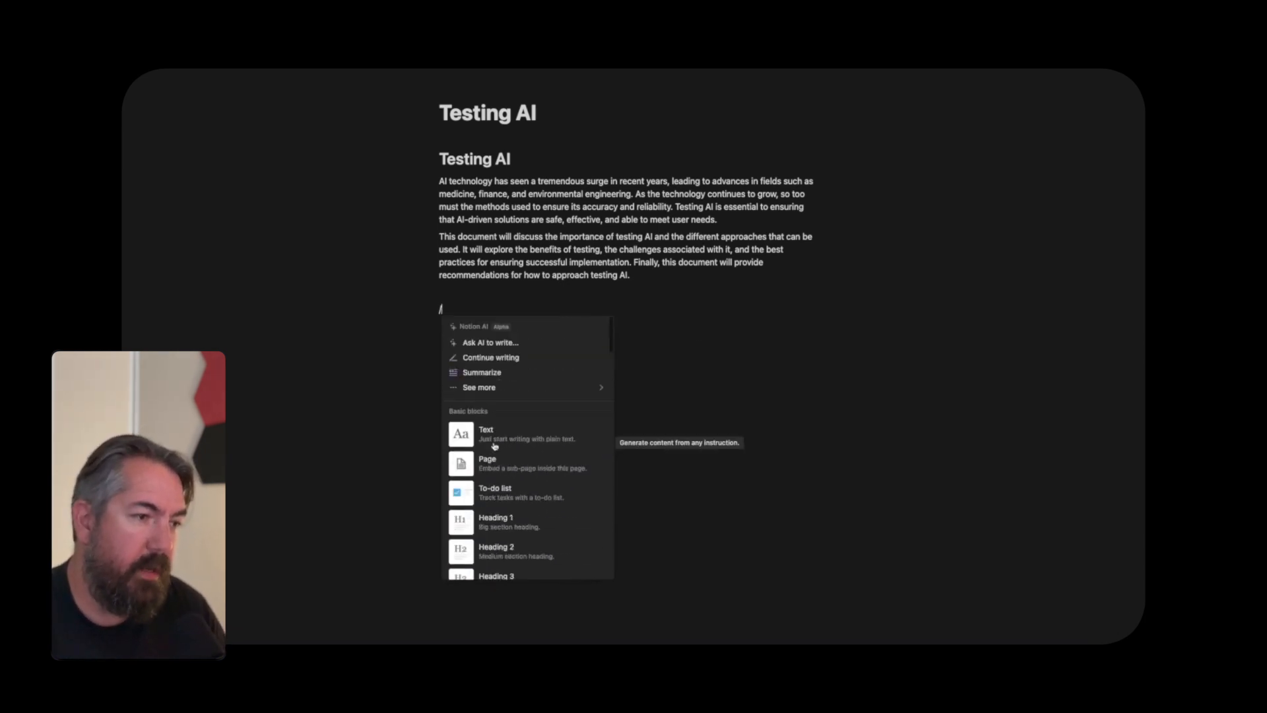
click(654, 306)
key(BackSpace)
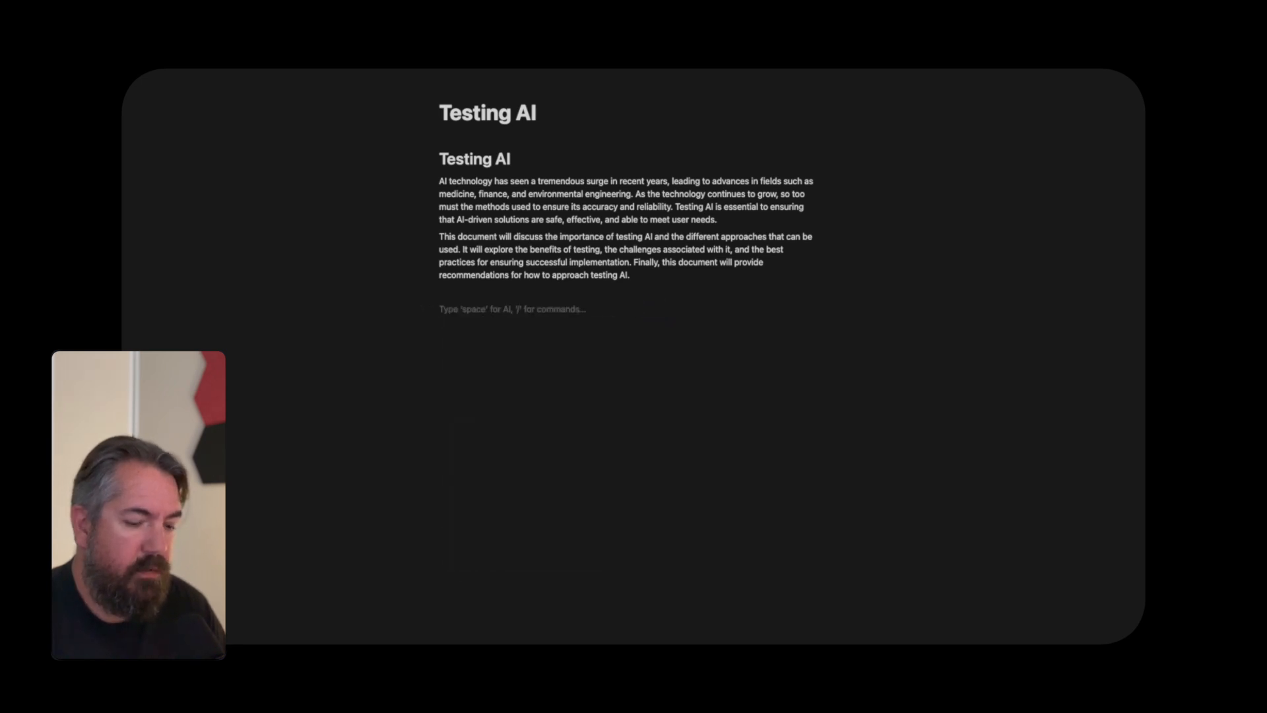
key(space)
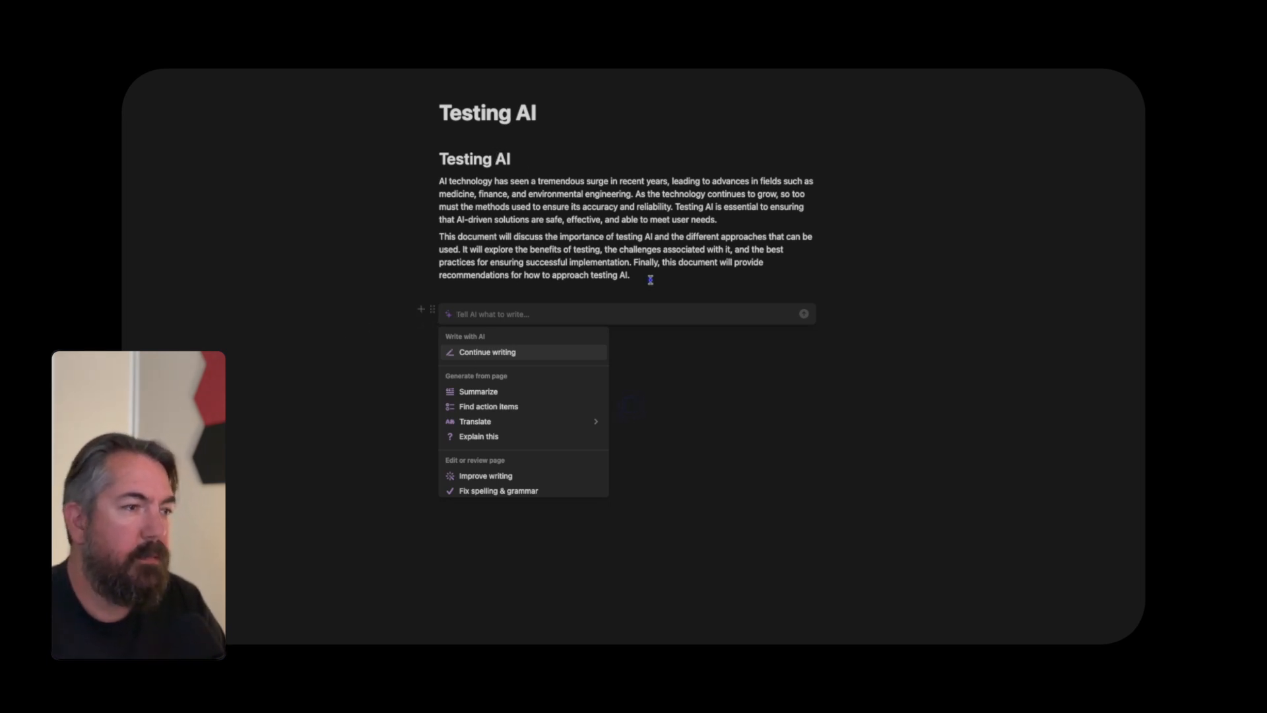
- Delete the generated heading and paragraphs and retitle the page "Health Benefits of lifting weights"
click(648, 277)
drag(648, 278, 418, 159)
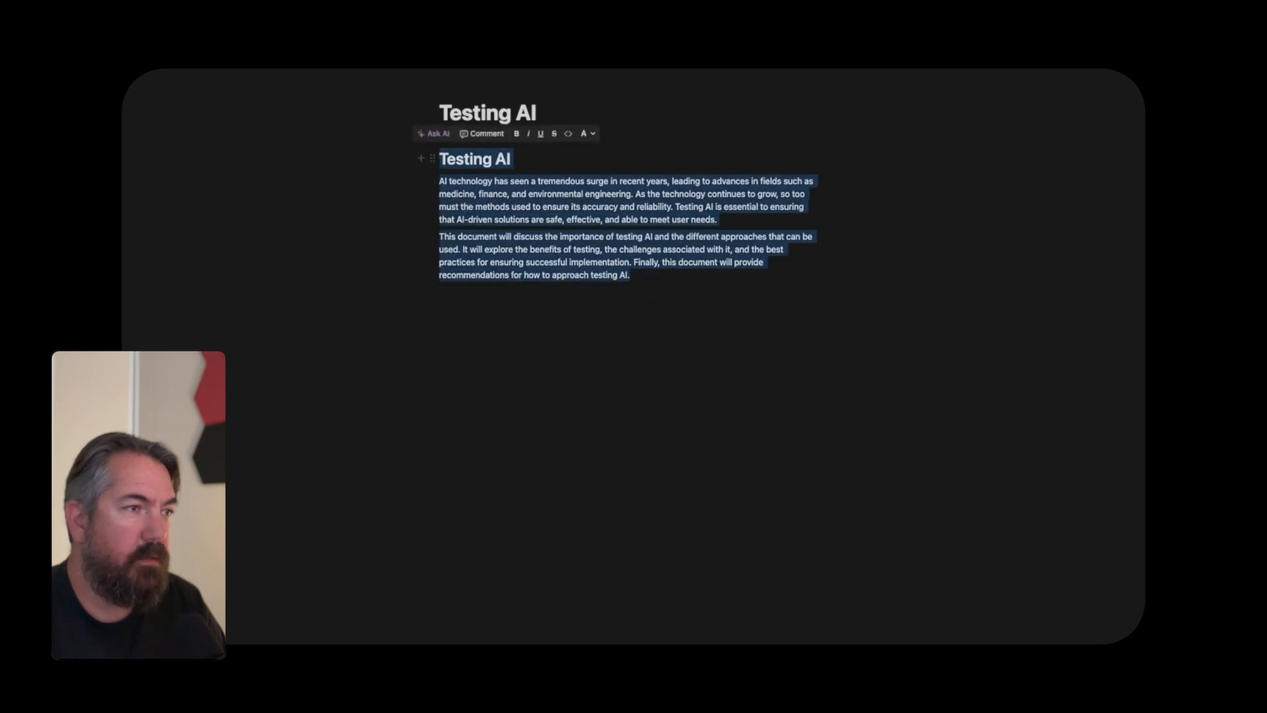
key(BackSpace)
drag(543, 113, 438, 105)
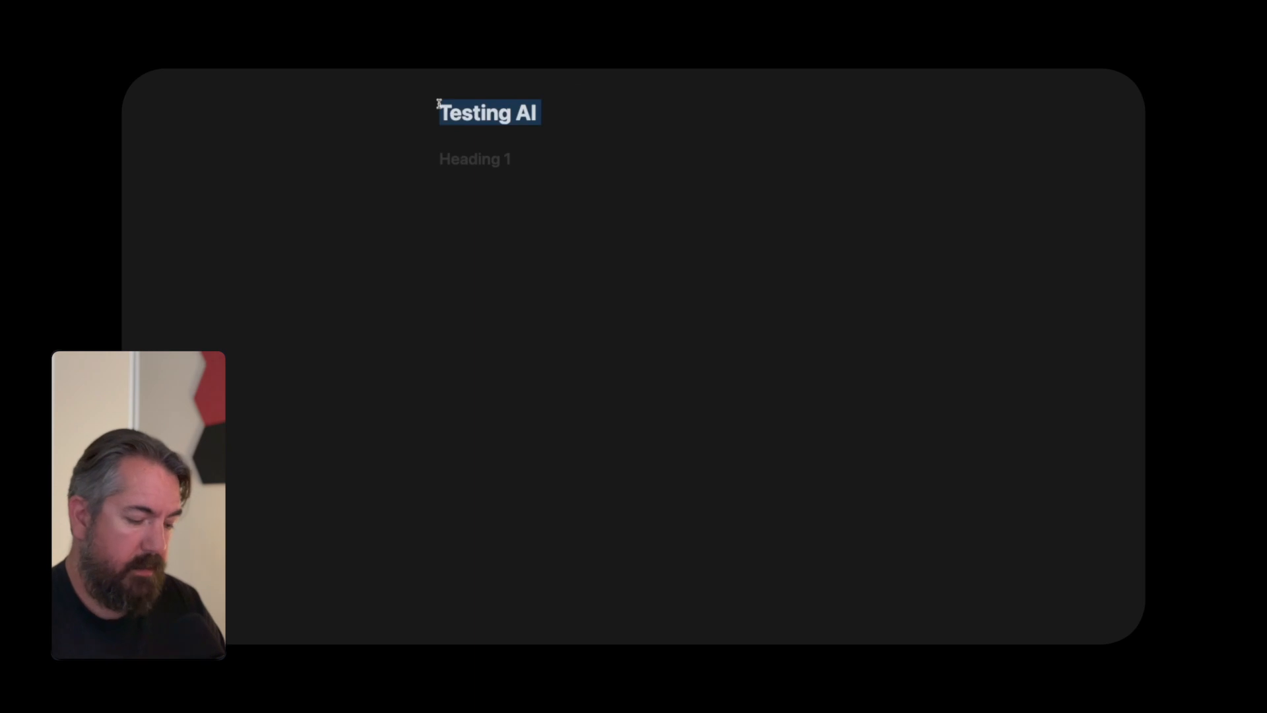
text(Health )
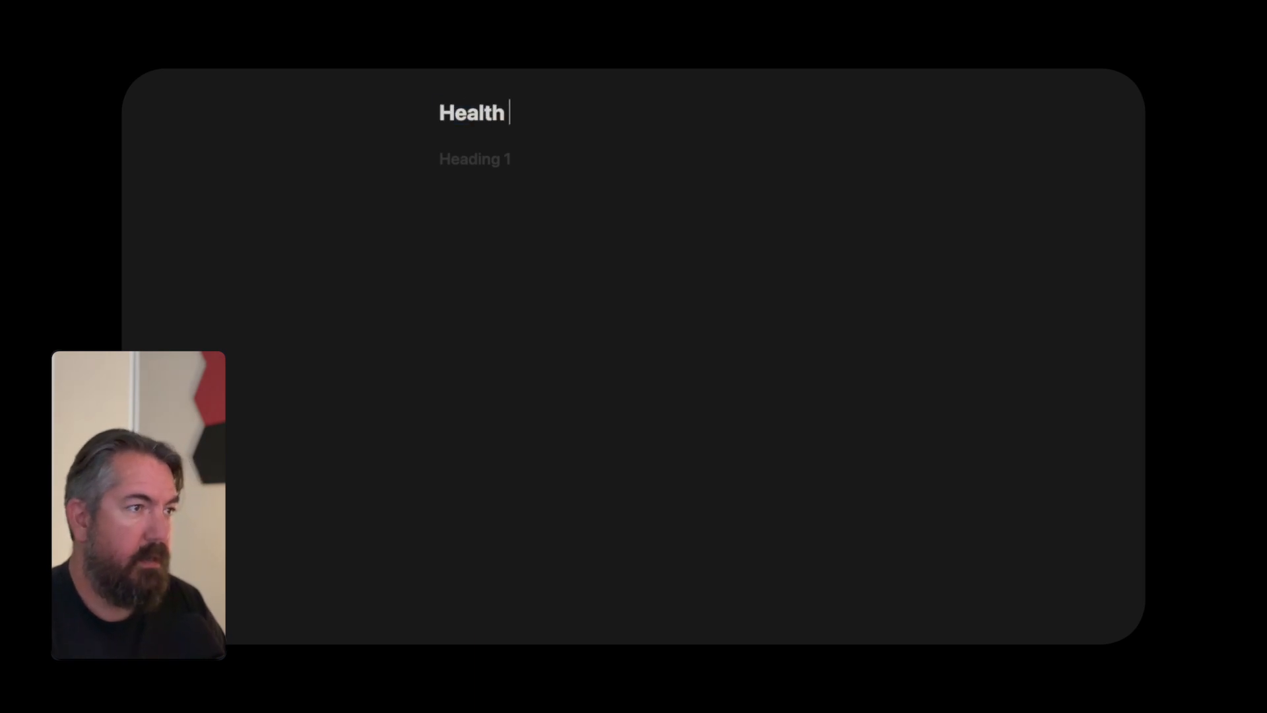
text(Benefits of )
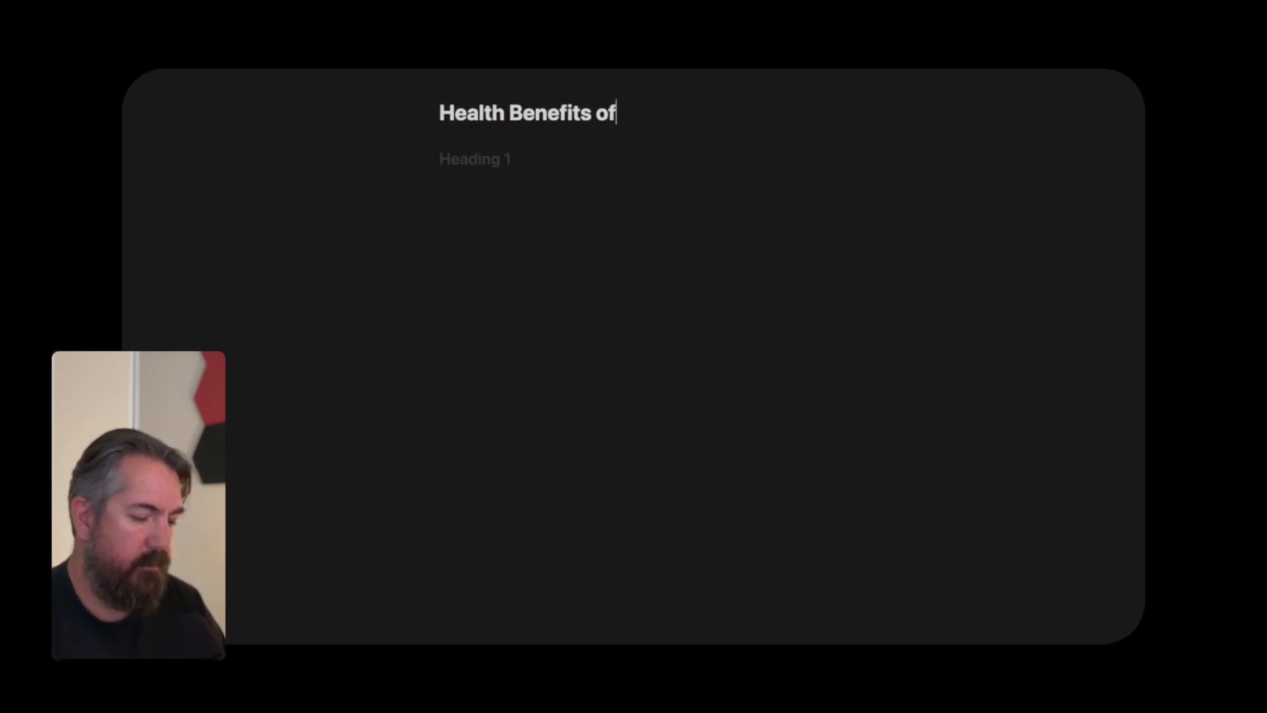
text(lig)
key(BackSpace)
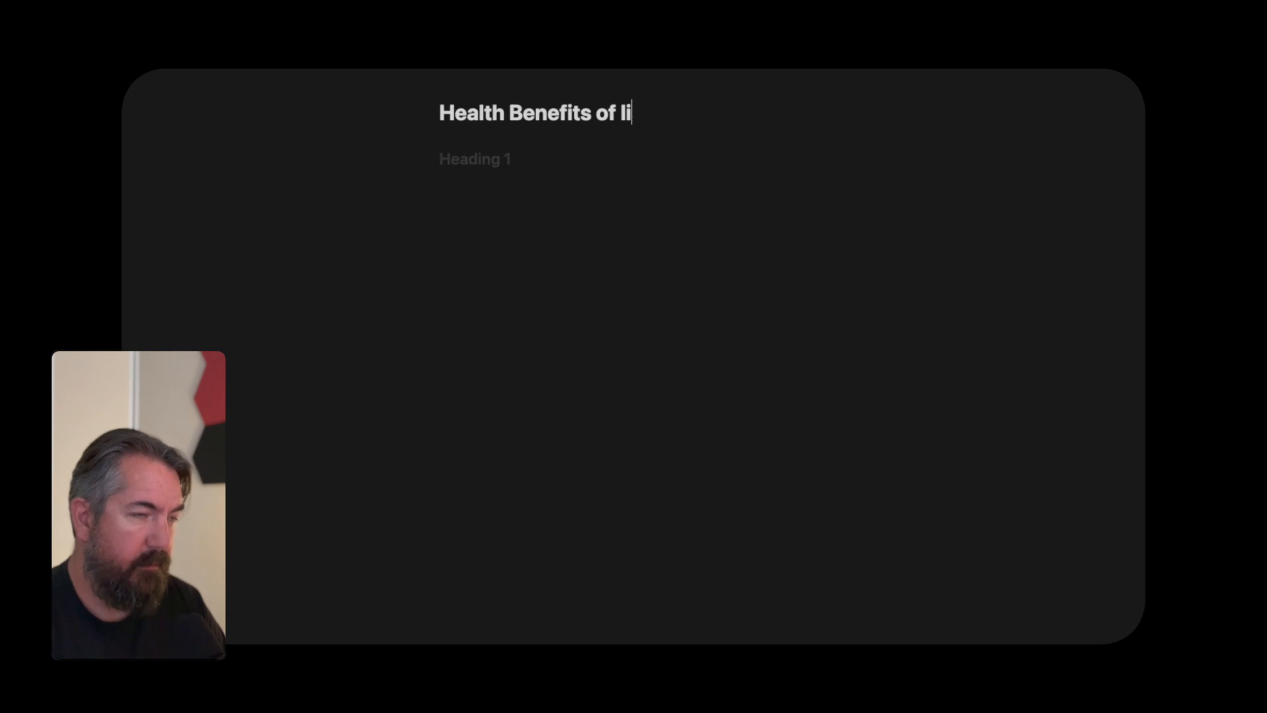
text(fting w)
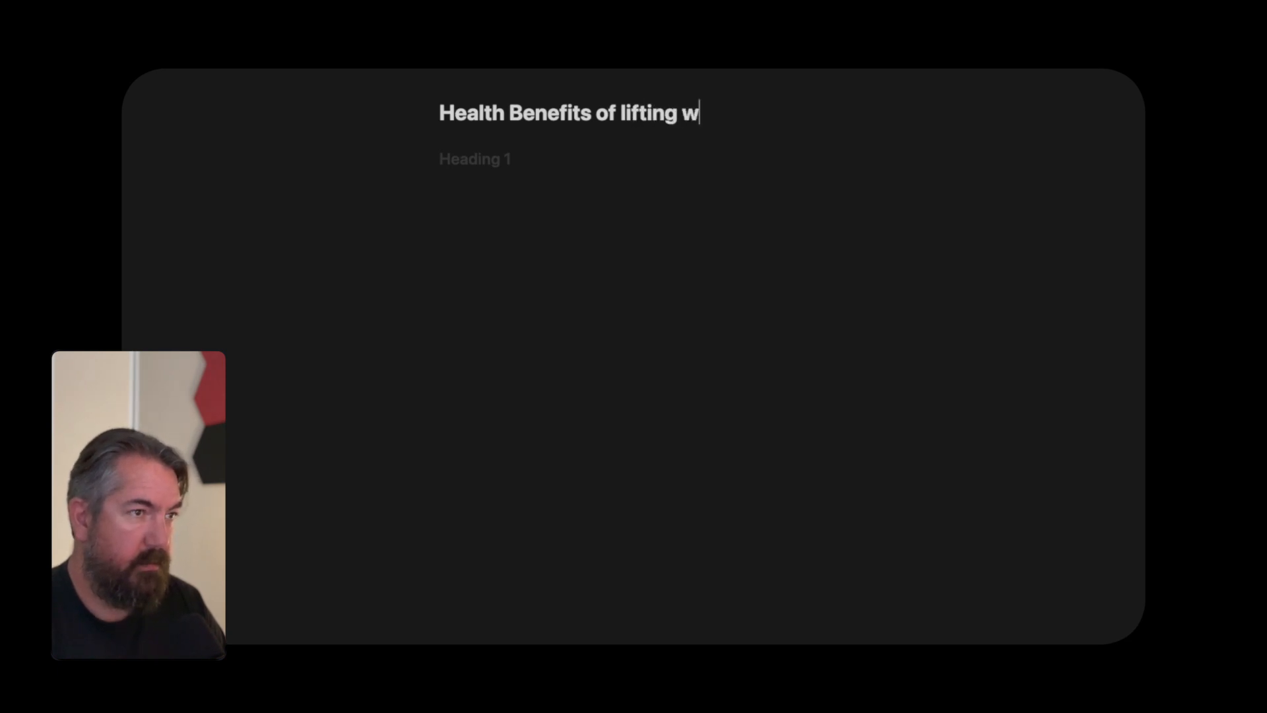
text(eights)
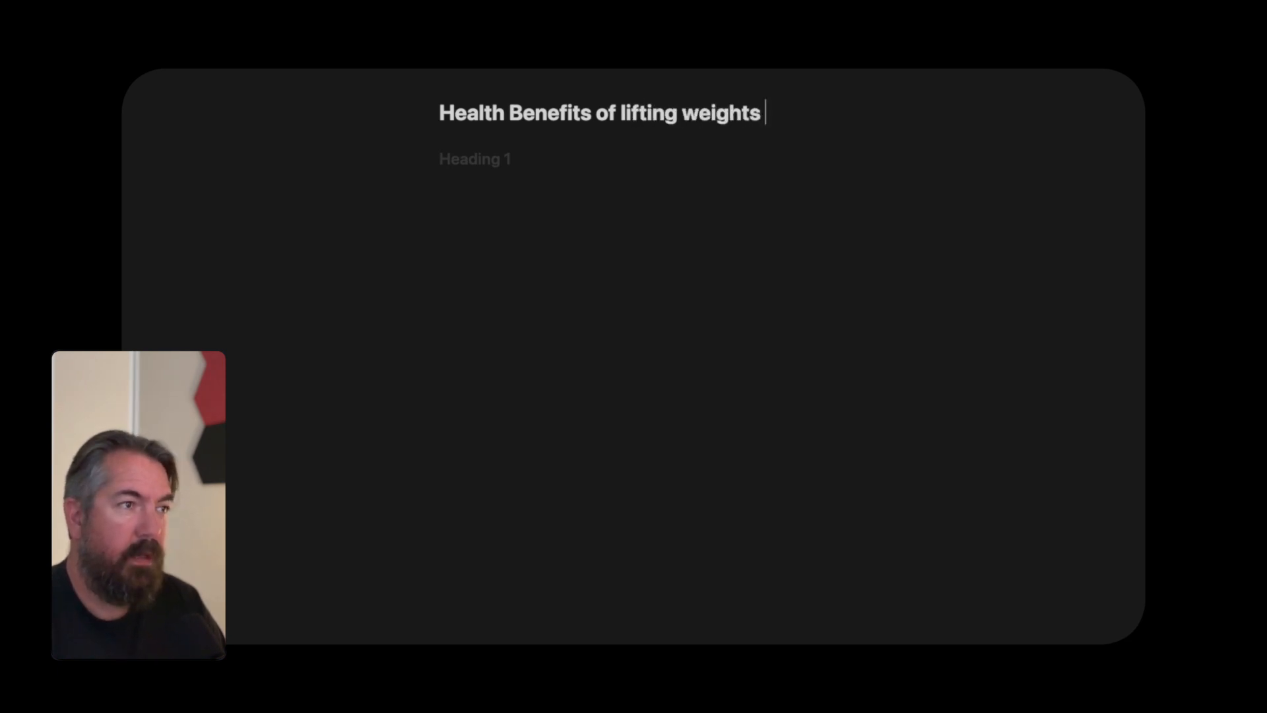
- Have AI write a blog post about the health benefits of lifting weights under the title and accept it
key(Return)
key(space)
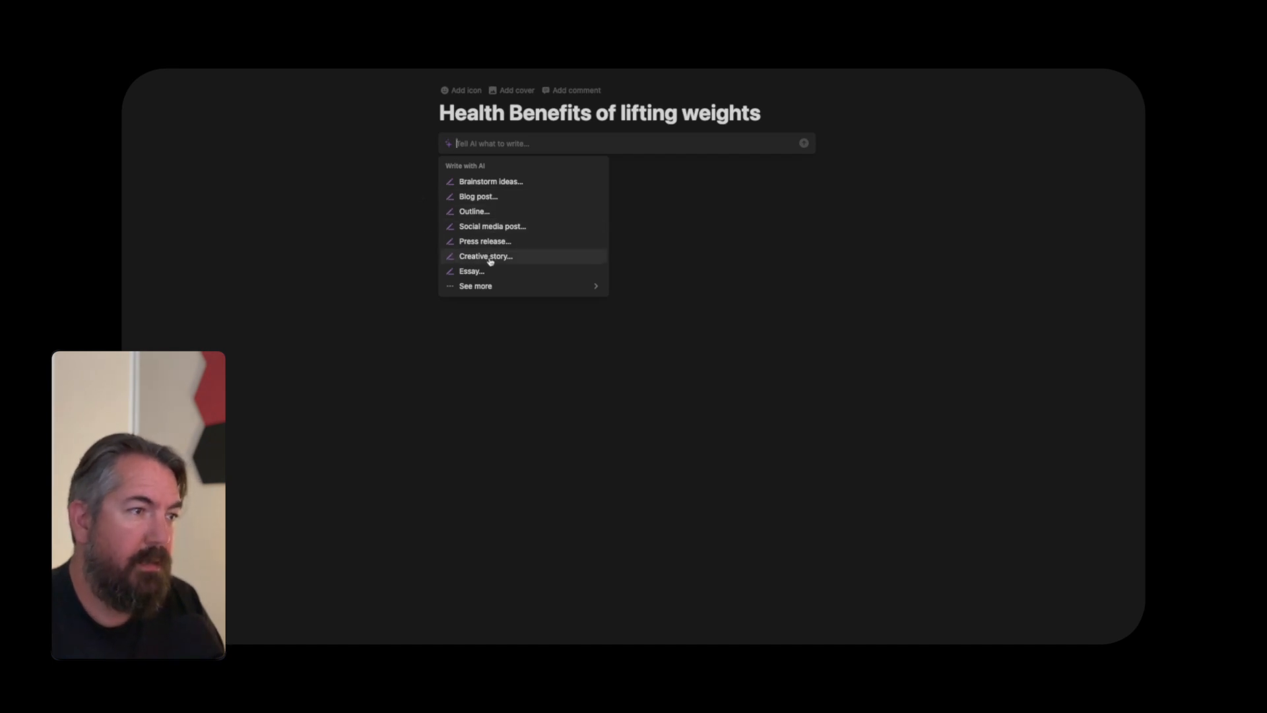
click(480, 196)
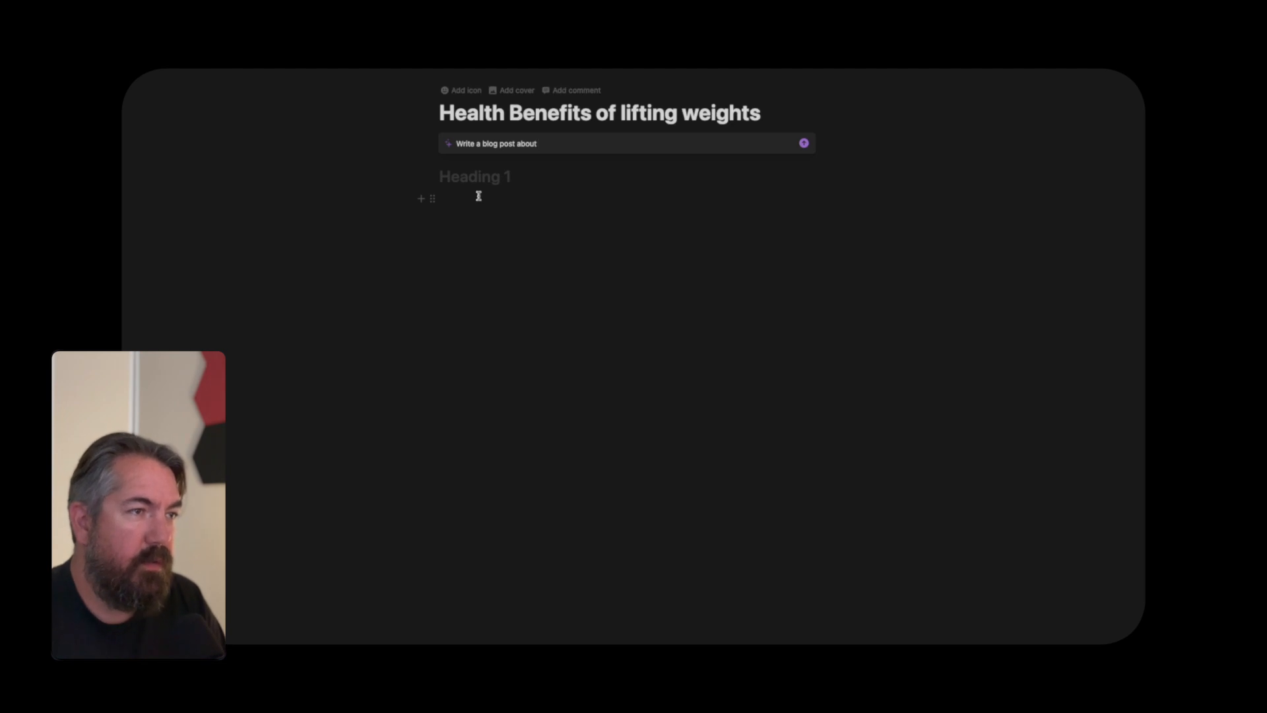
text(health)
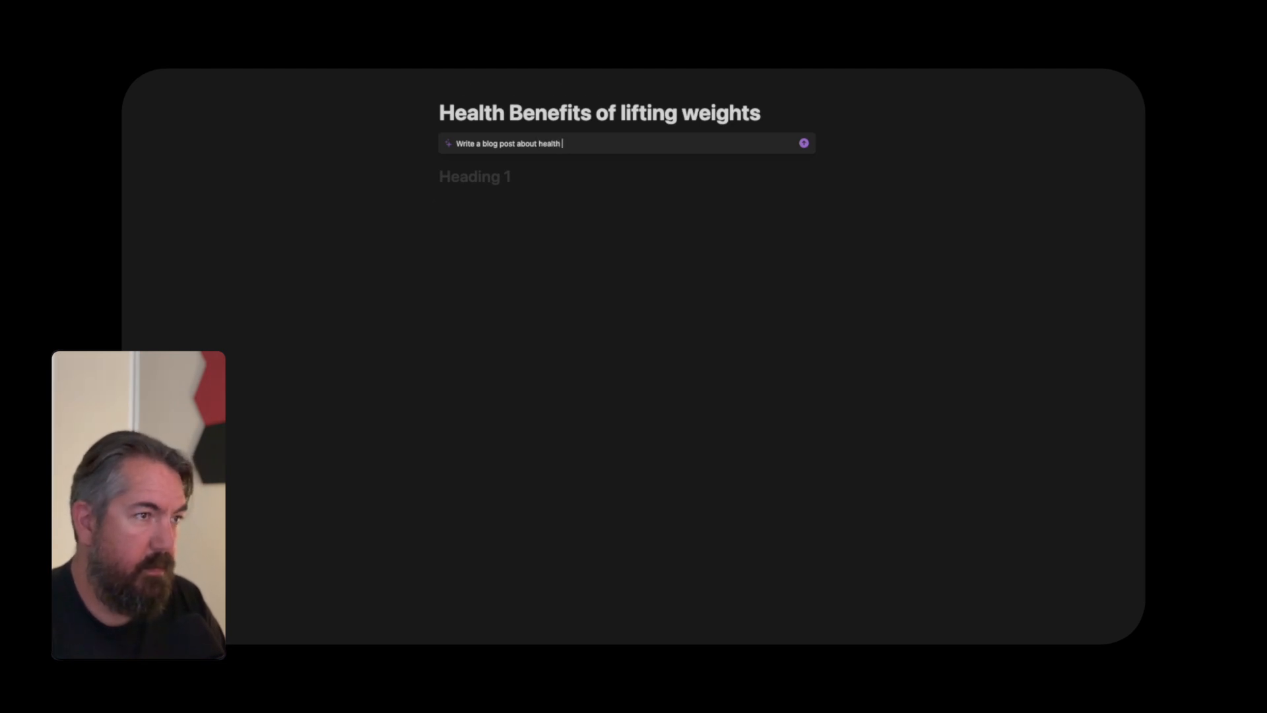
key(Return)
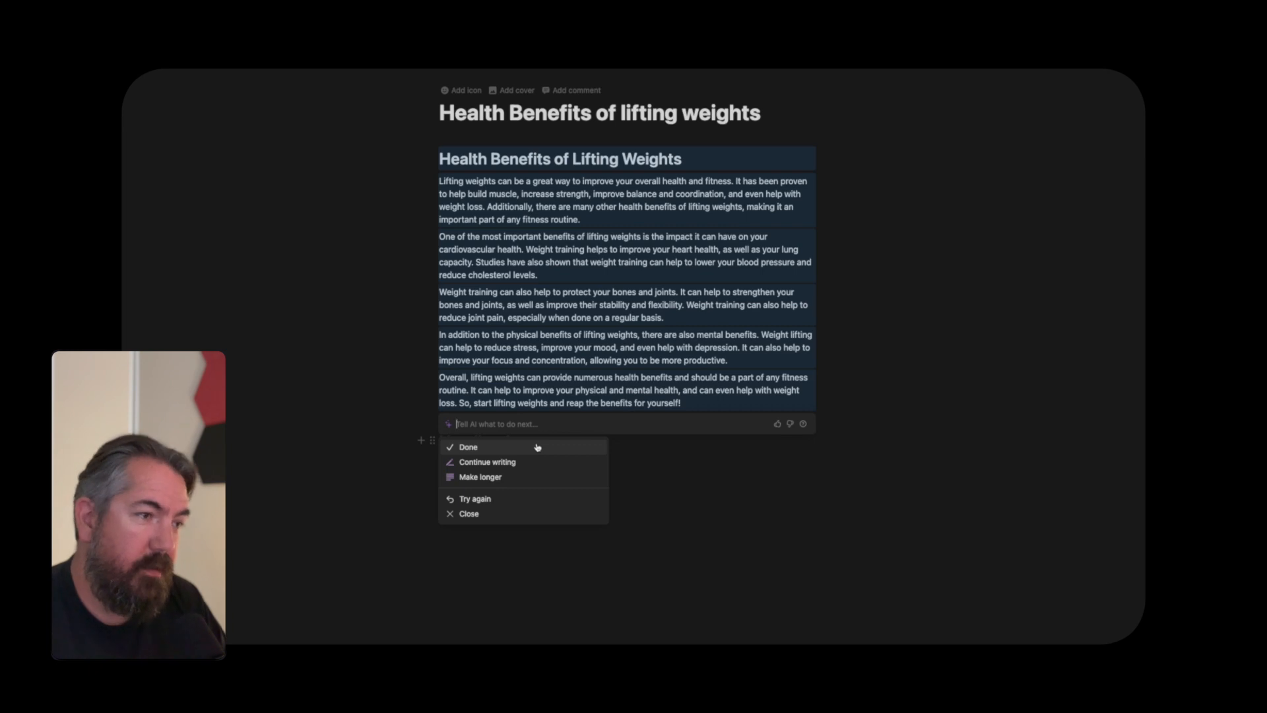
click(499, 450)
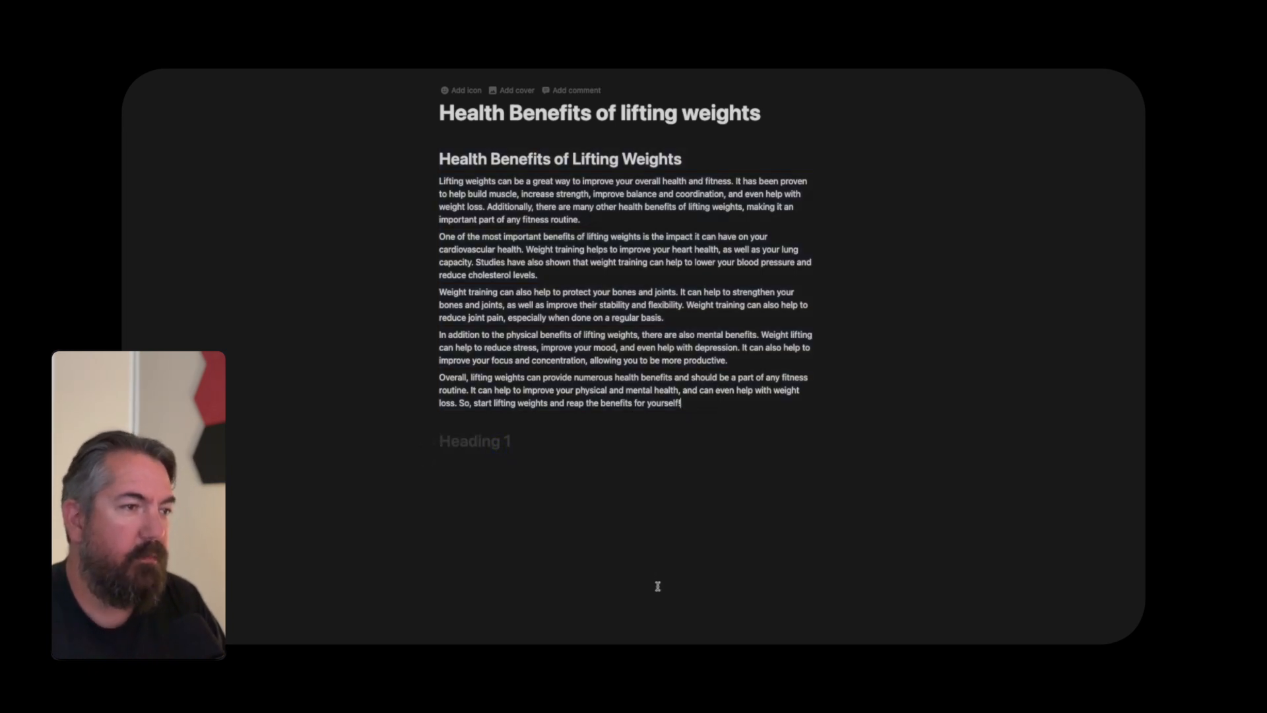
- Add a new line below the blog post and bring up the AI options for existing page content
click(551, 443)
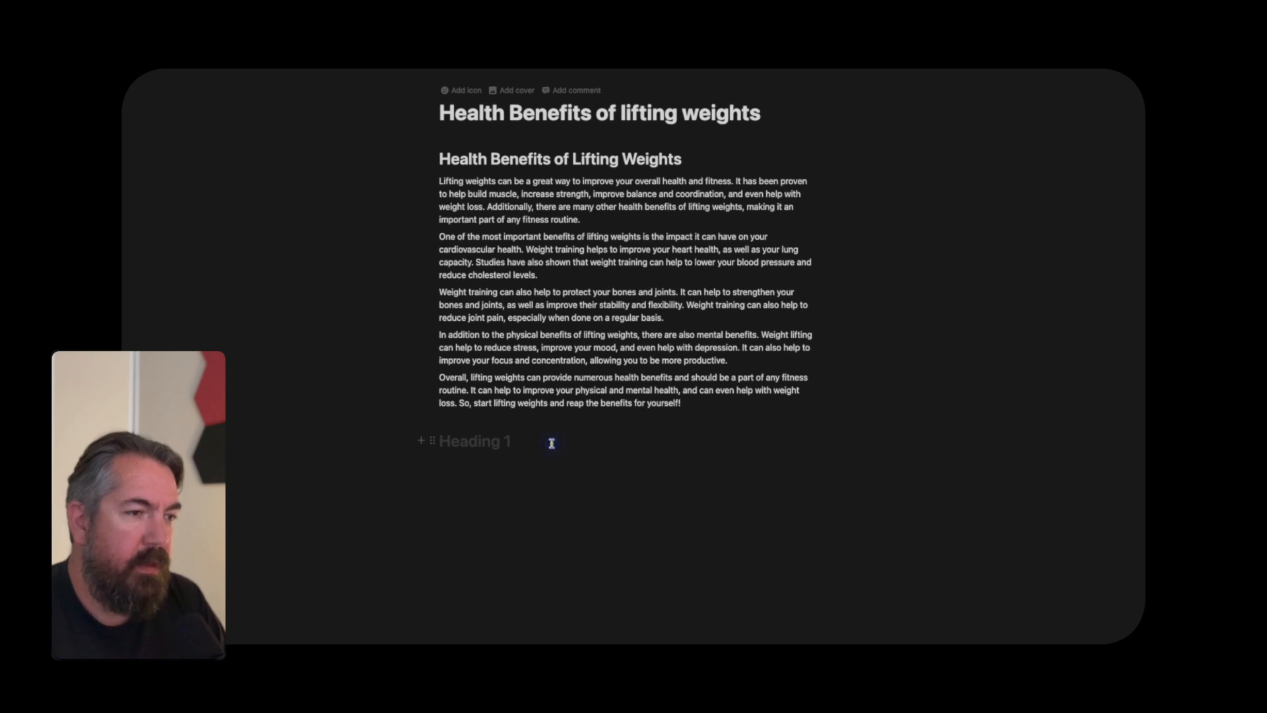
key(Return)
key(Return)
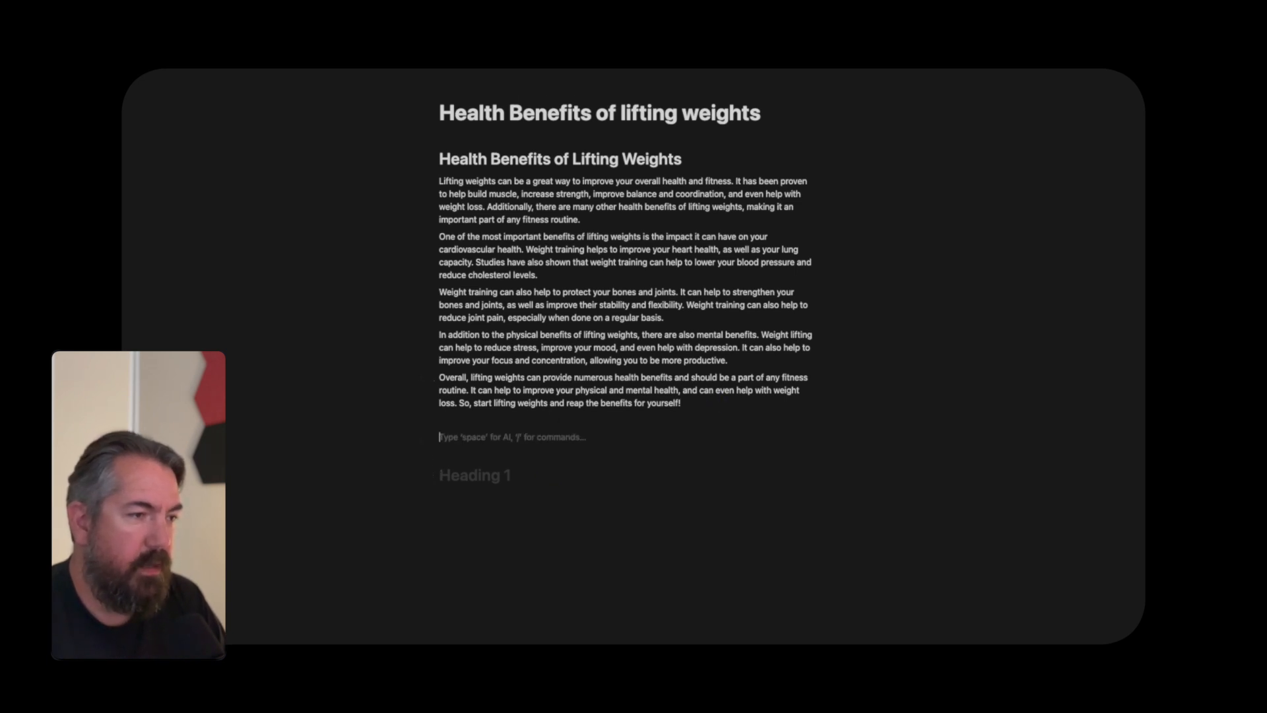
key(space)
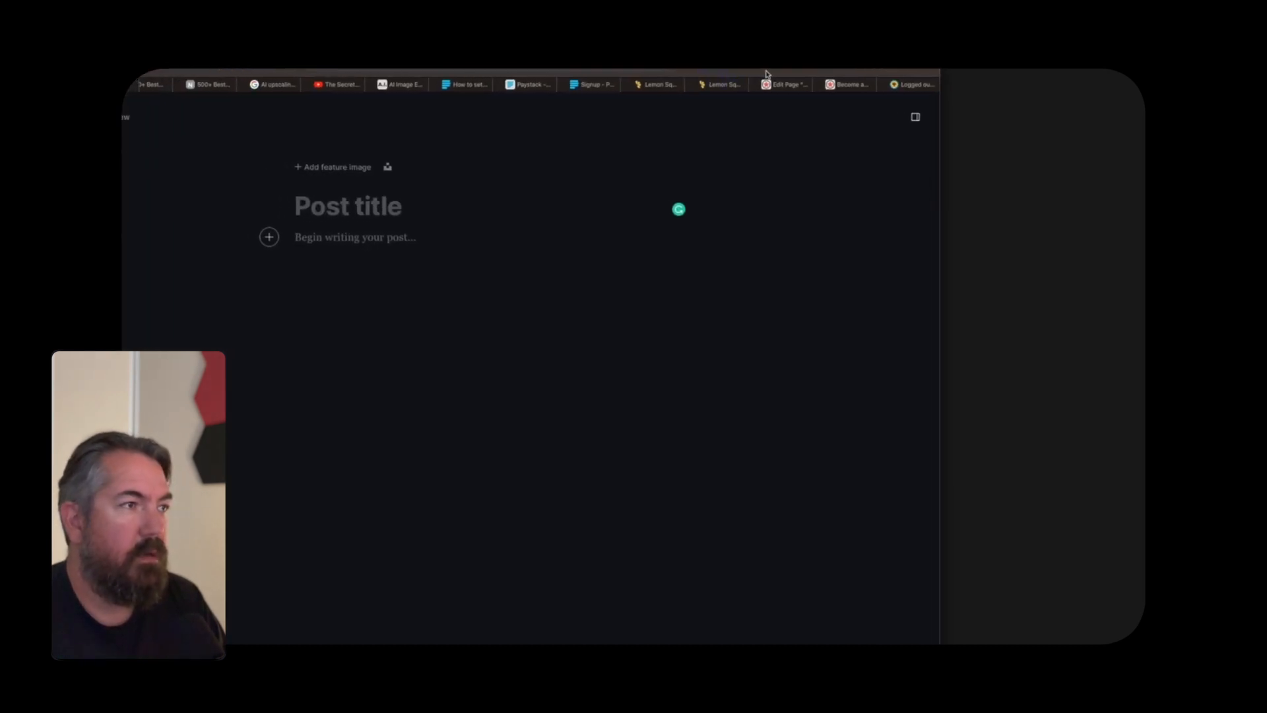
- Switch to Safari, go to the Daily Maverick site in a new tab, and open the lead article about PetroSA and Eskom
key(super+t)
text(d)
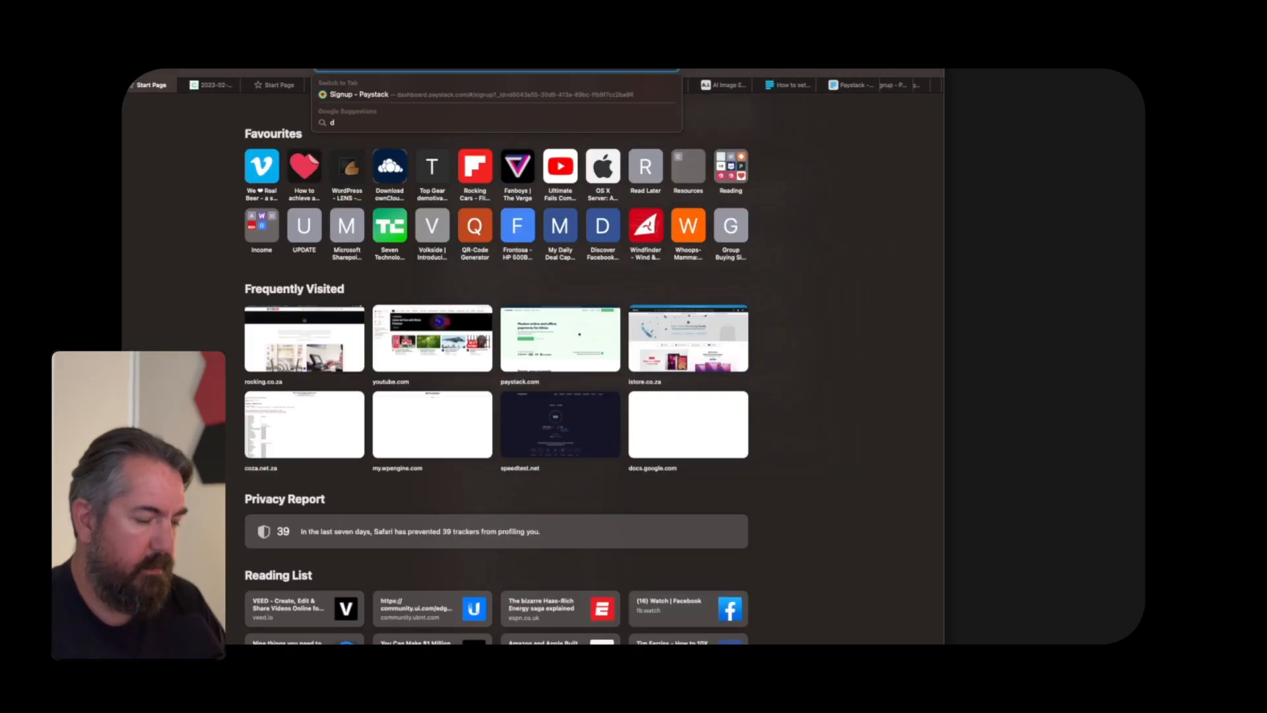
text(ail)
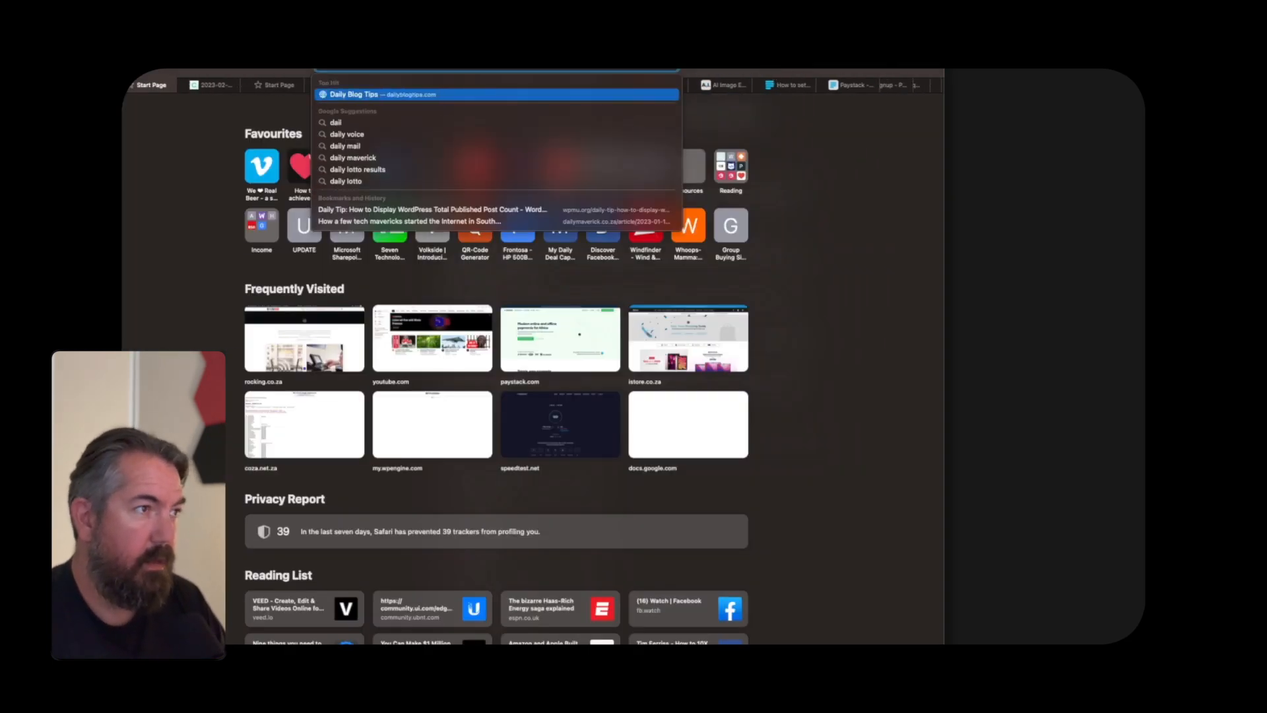
click(362, 158)
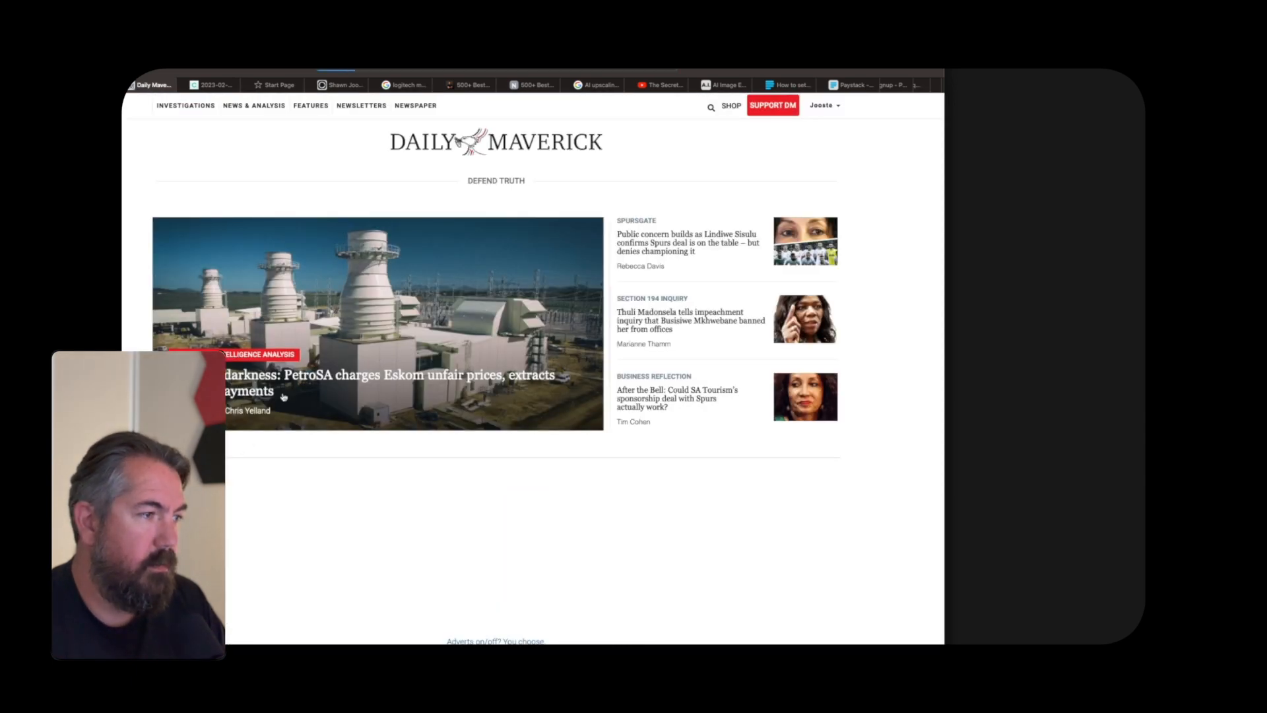
click(405, 440)
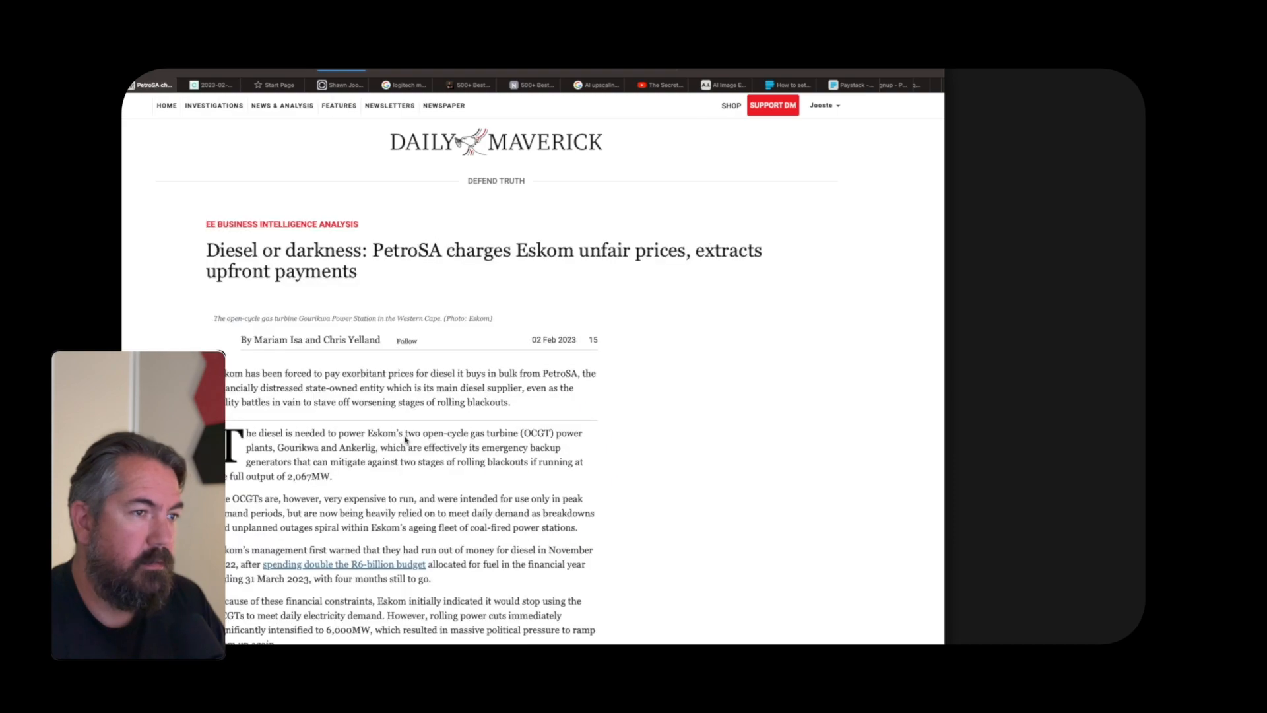
- Copy the article's body text, starting from the paragraph "The diesel is needed to power Eskom's two open-cycle gas turbine"
scroll(405, 439, down, 5)
scroll(406, 440, down, 10)
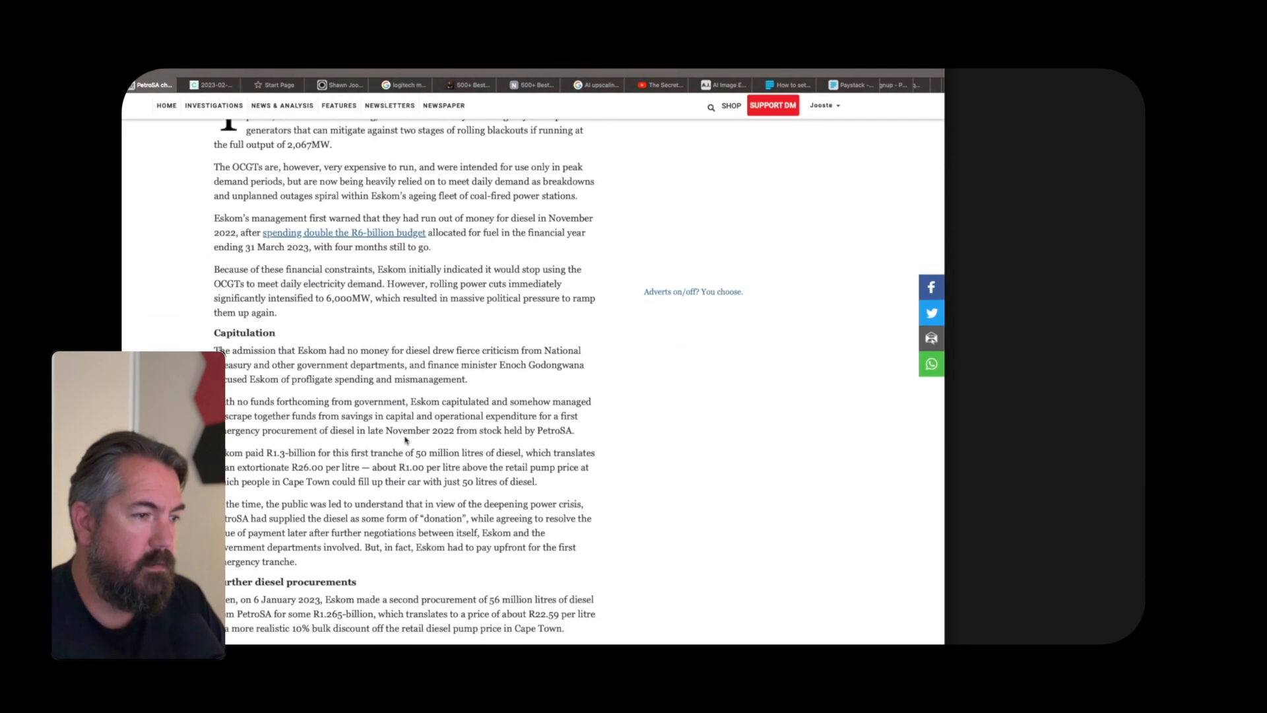
scroll(293, 351, up, 15)
scroll(292, 351, down, 3)
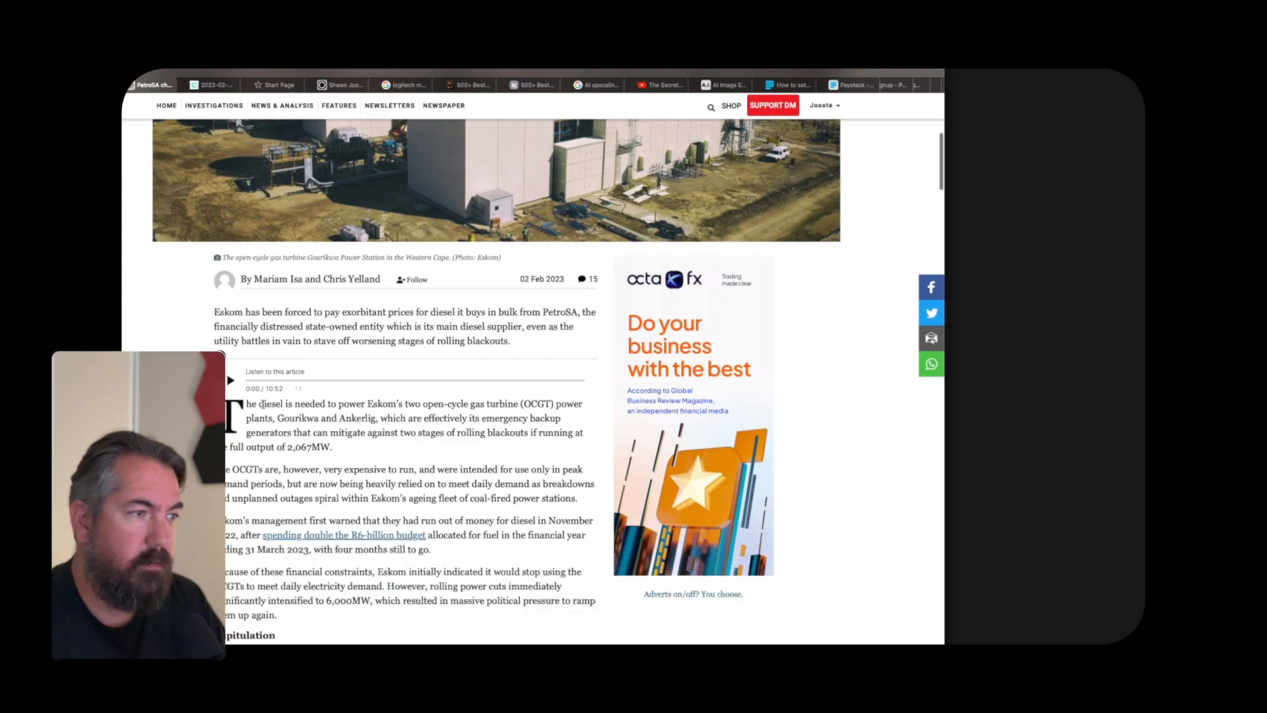
drag(249, 405, 572, 423)
scroll(378, 503, up, 9)
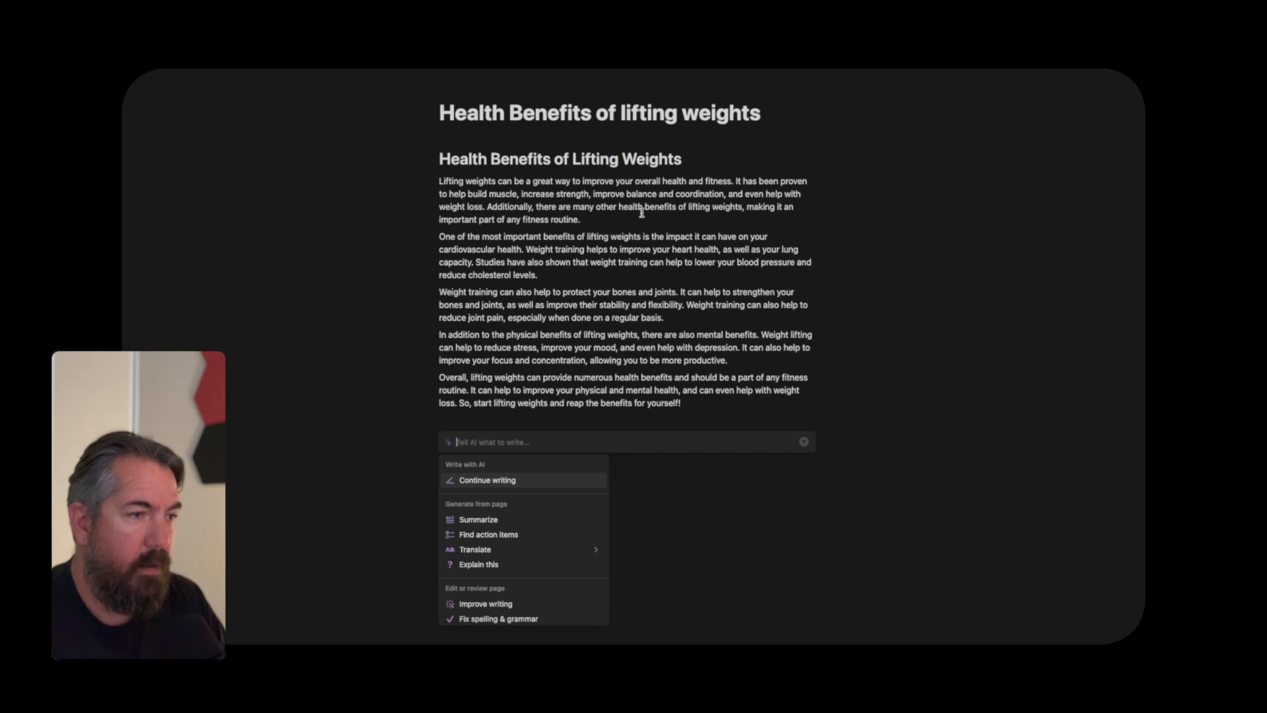
- Switch back to Notion, clear the title and blog post from the page, and paste in the copied article for review
key(Escape)
key(super+a)
key(BackSpace)
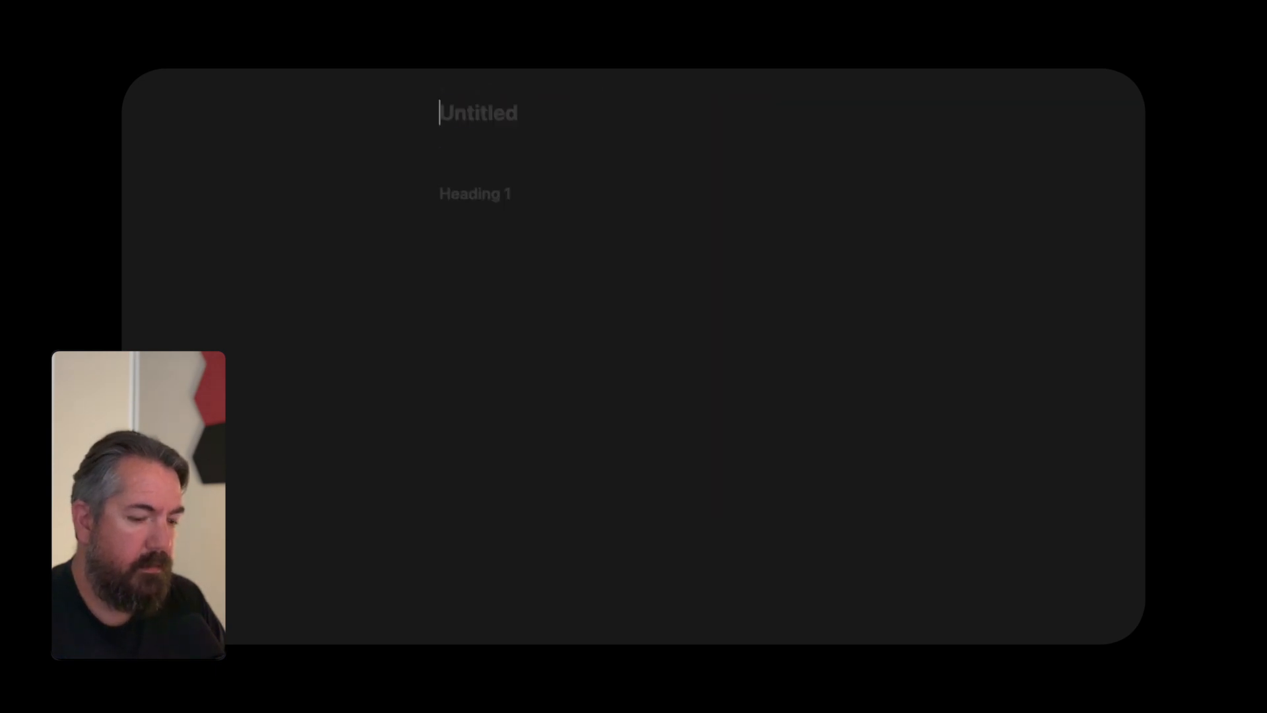
key(super+v)
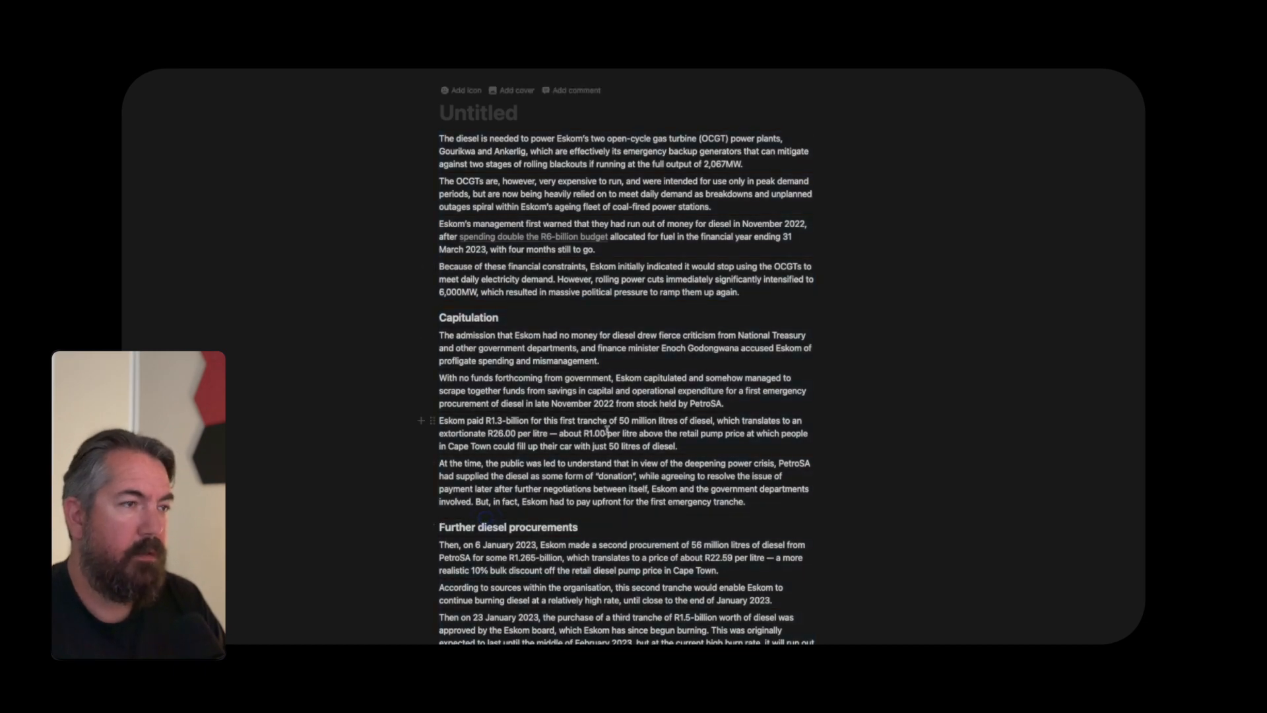
scroll(607, 429, down, 5)
scroll(607, 430, down, 1)
scroll(608, 393, up, 5)
scroll(608, 391, down, 12)
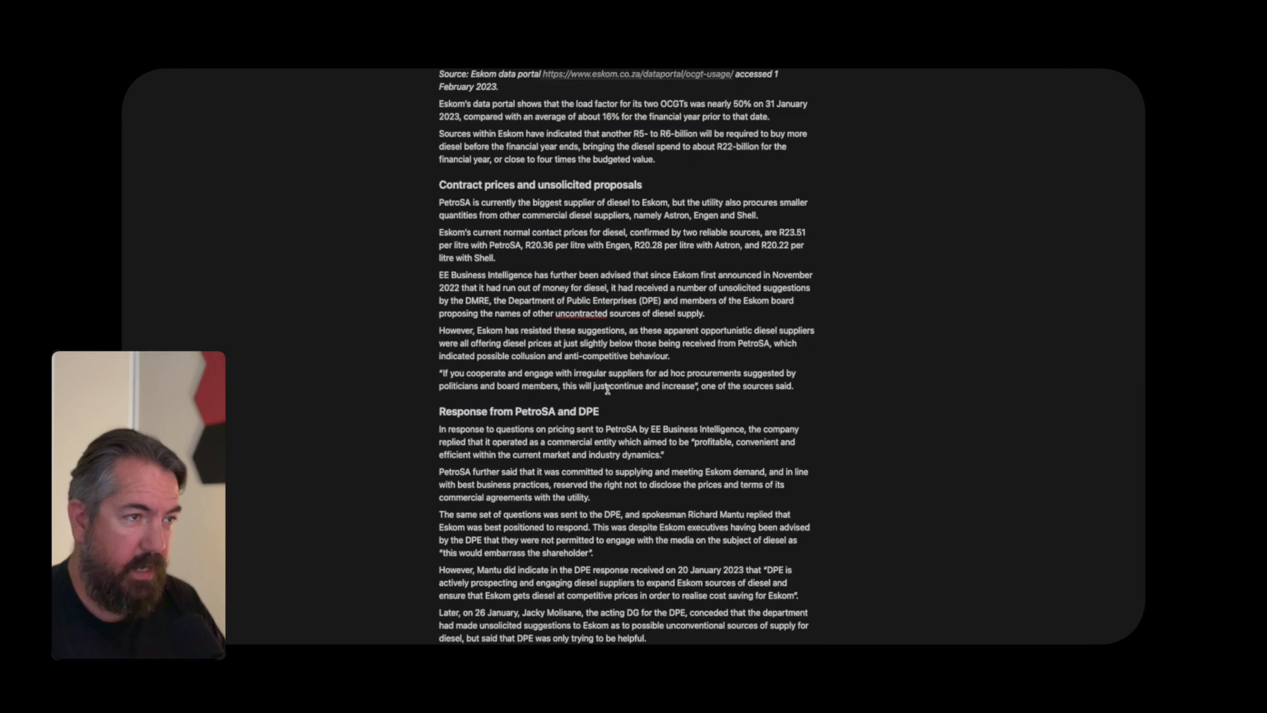
- Generate an AI summary of the pasted article on the empty line below its copyright notice
scroll(607, 390, down, 5)
click(557, 377)
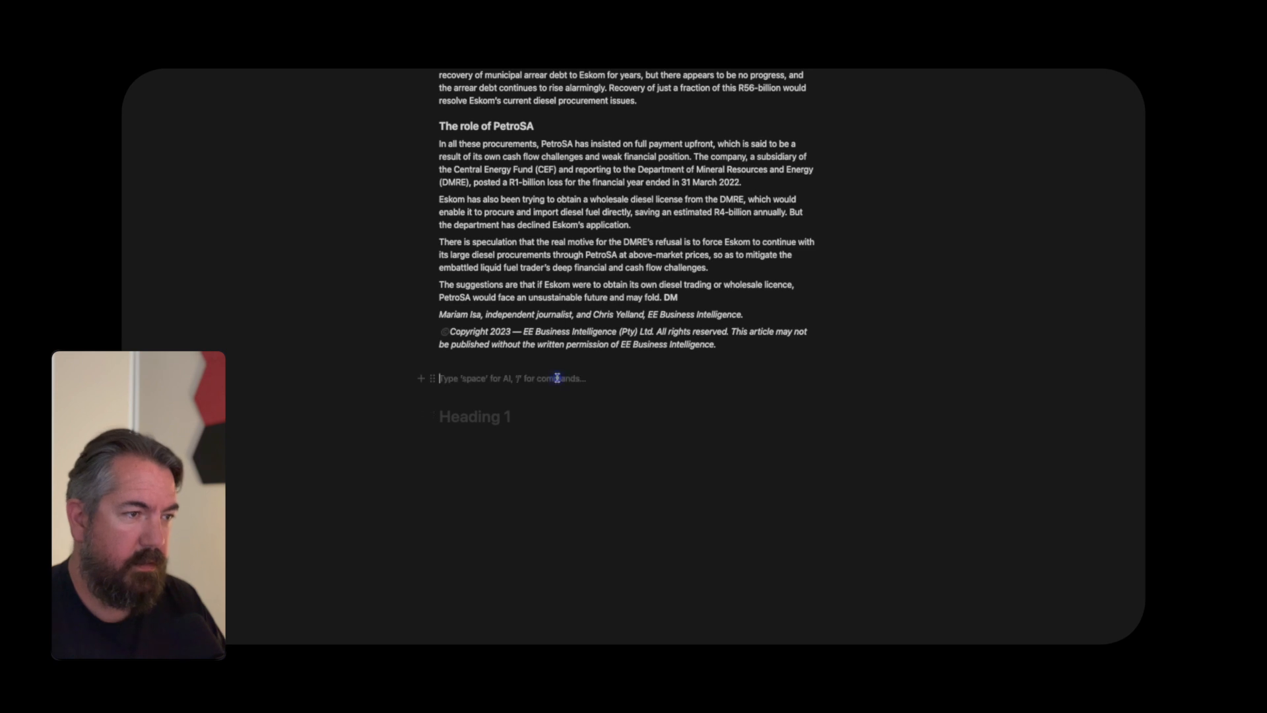
key(space)
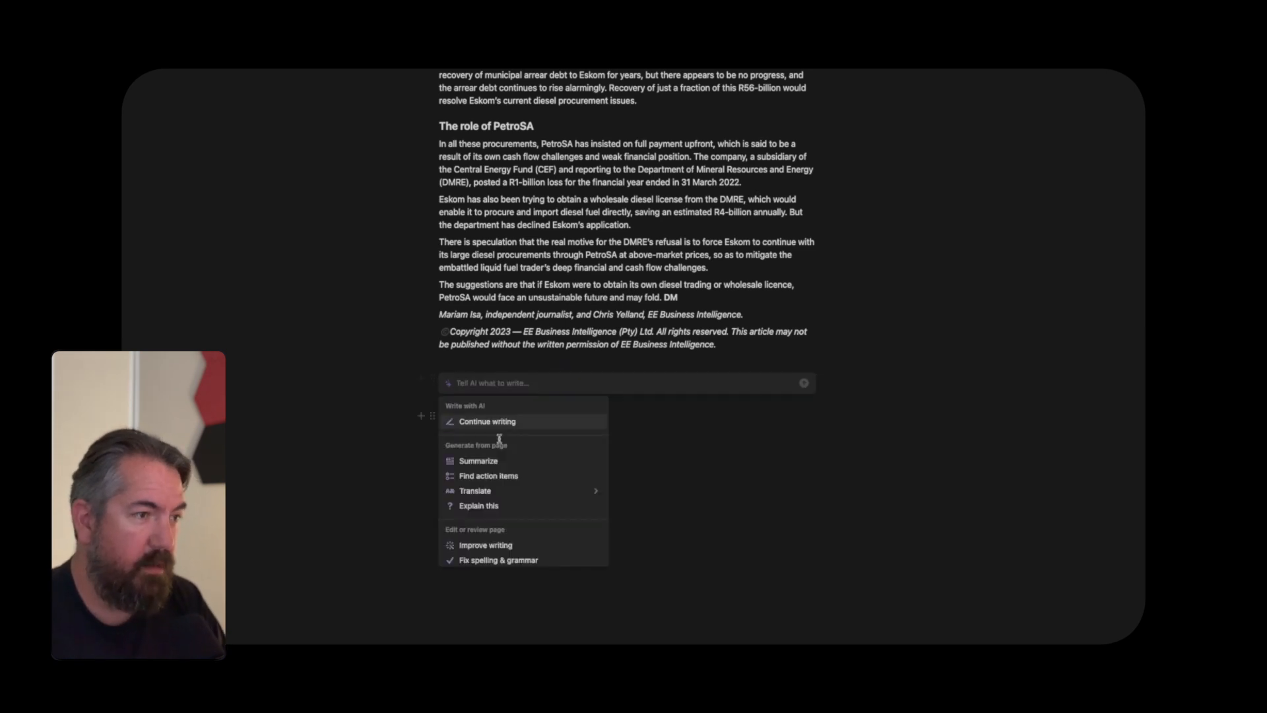
click(491, 462)
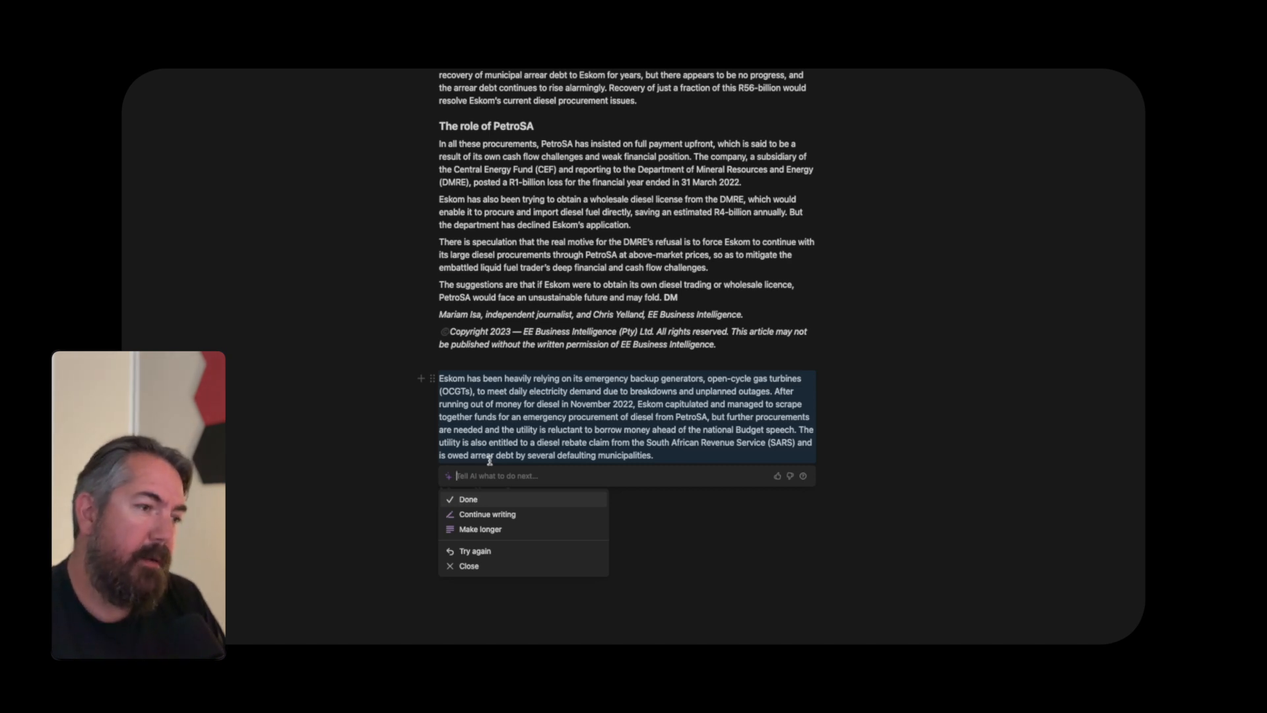
- Try a longer version of the summary, then retry, have AI continue writing from the summary, and keep the extended text
click(491, 530)
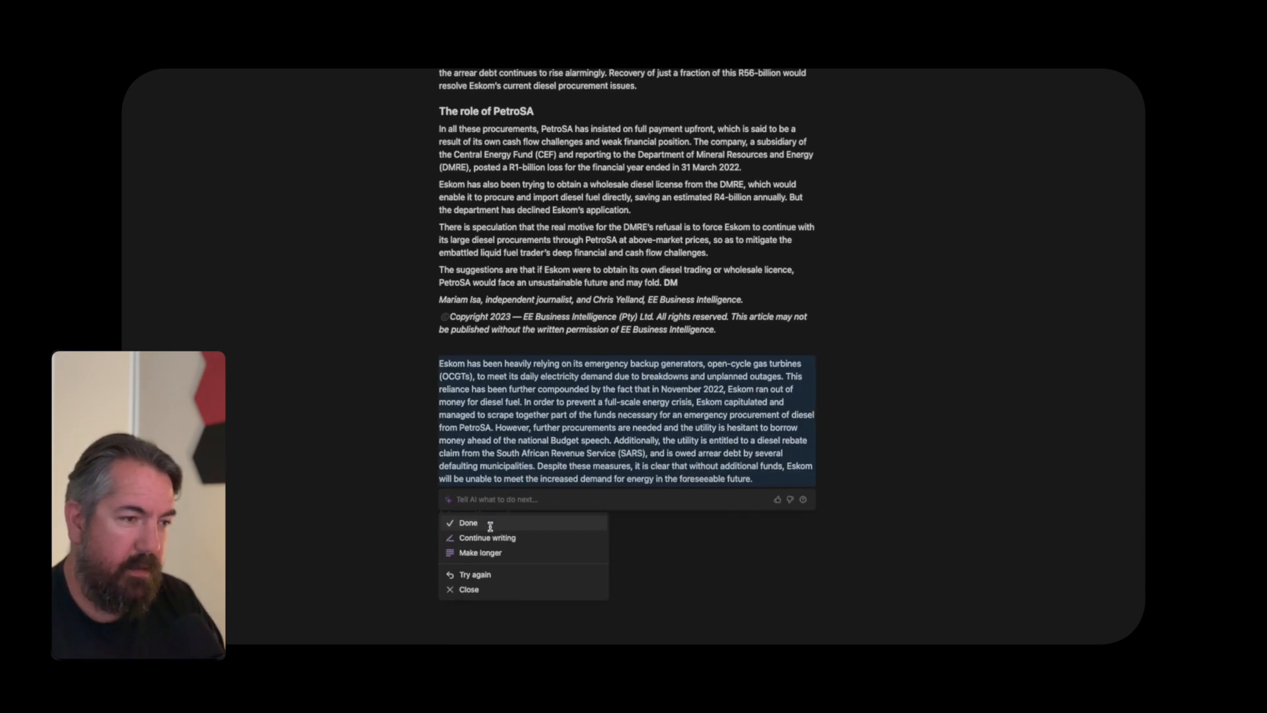
click(485, 576)
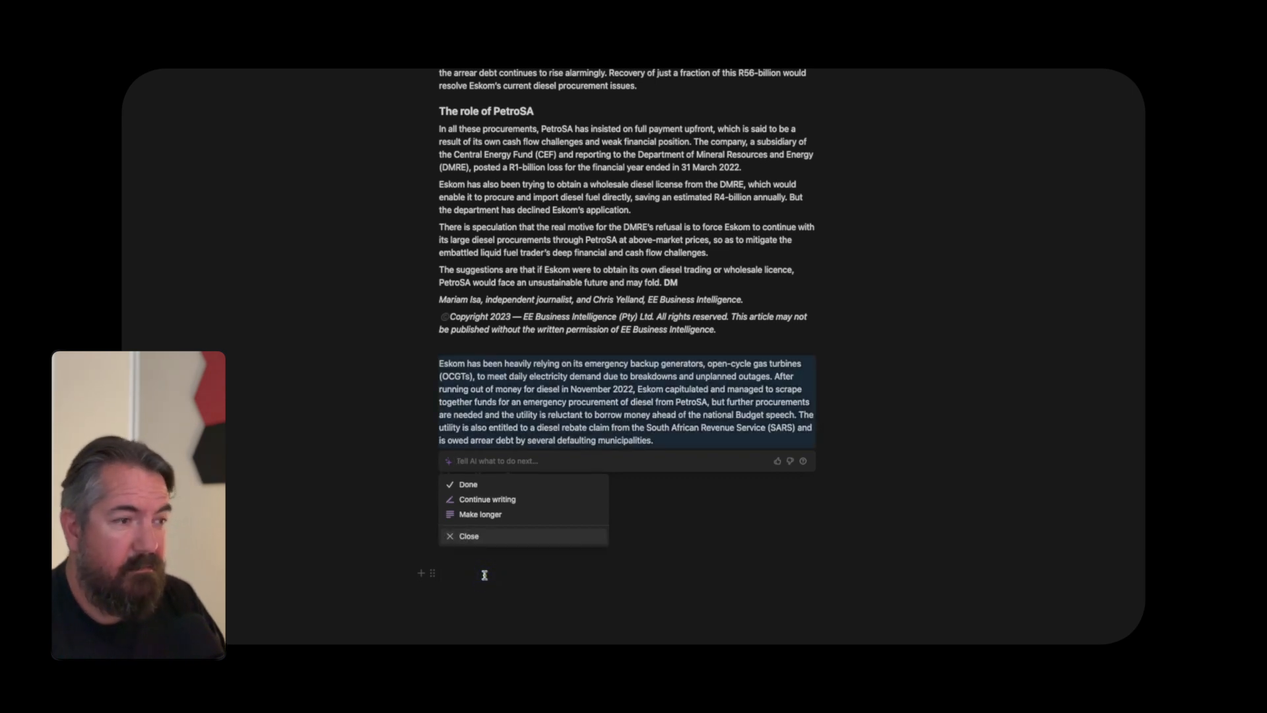
click(480, 501)
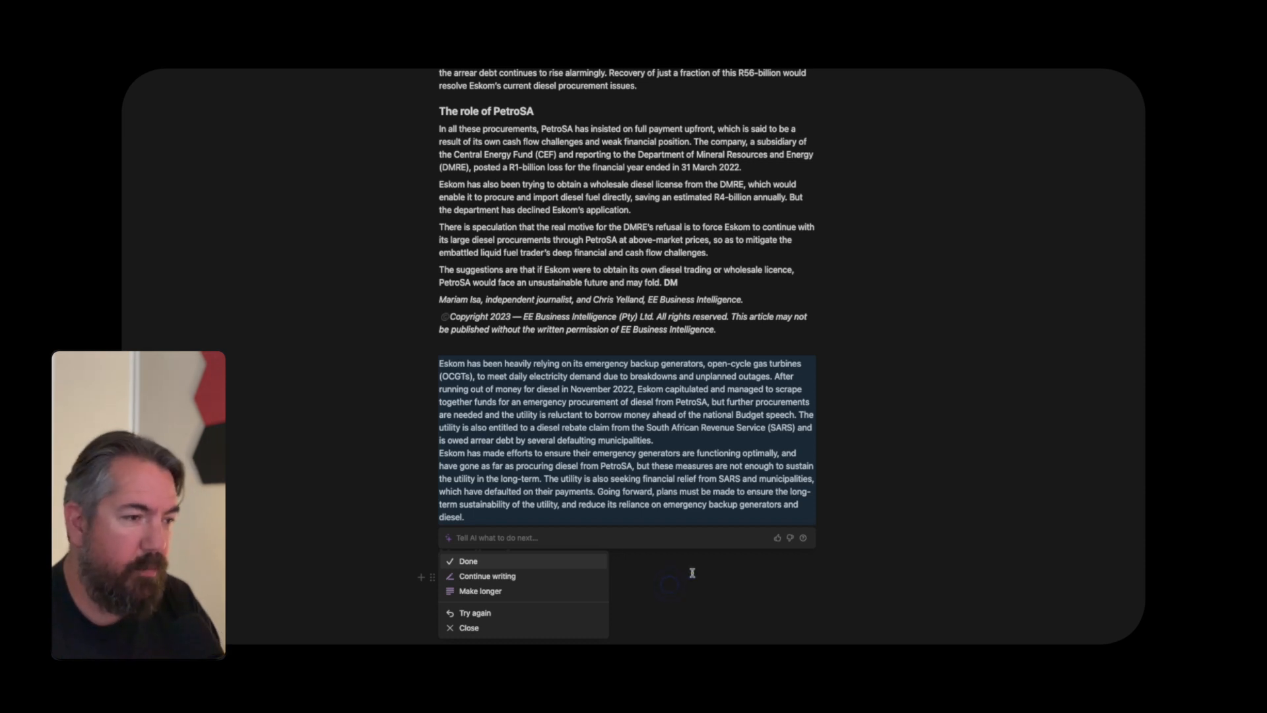
click(504, 564)
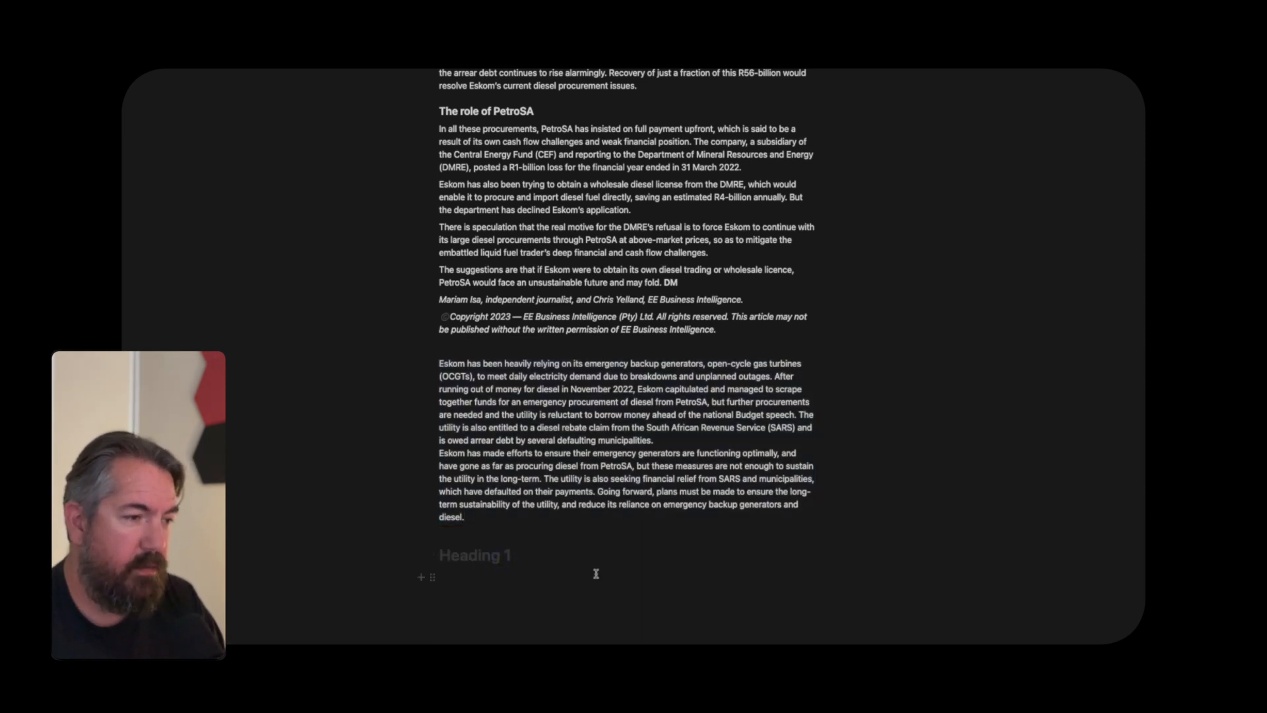
- Have AI find action items from the page on a new line below the summary, and keep the generated checklist
key(Return)
key(space)
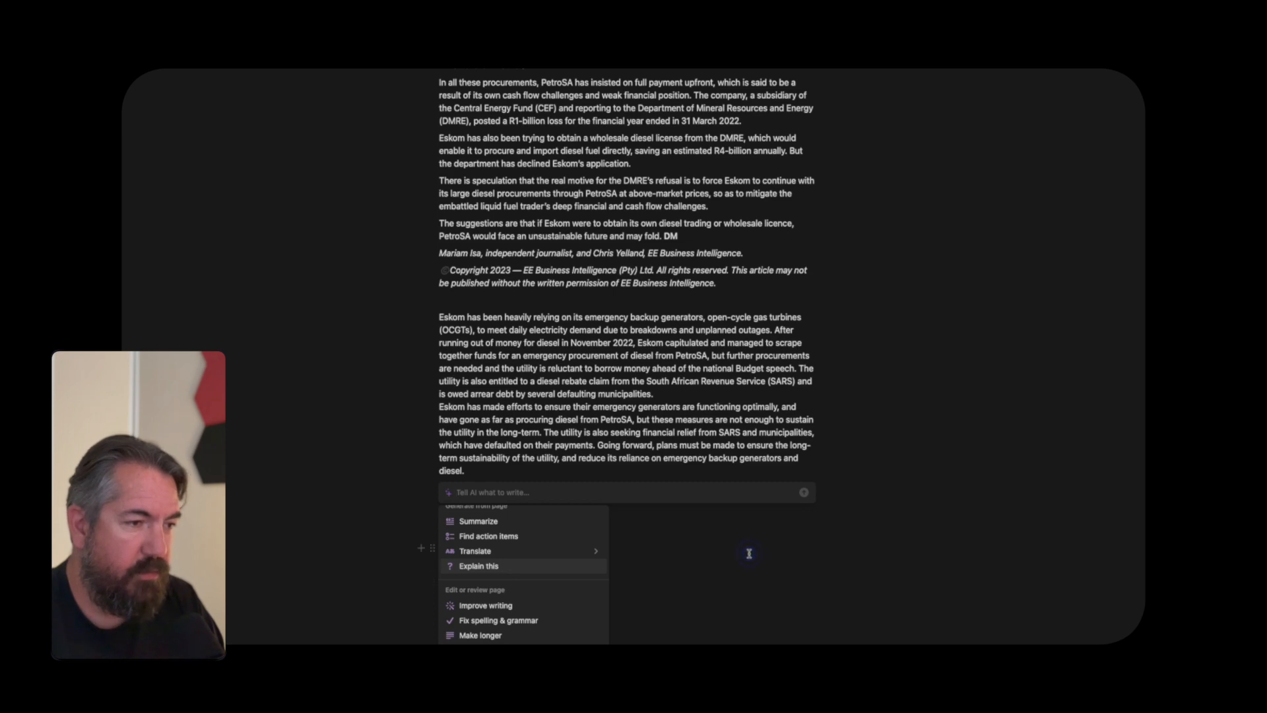
scroll(538, 554, up, 2)
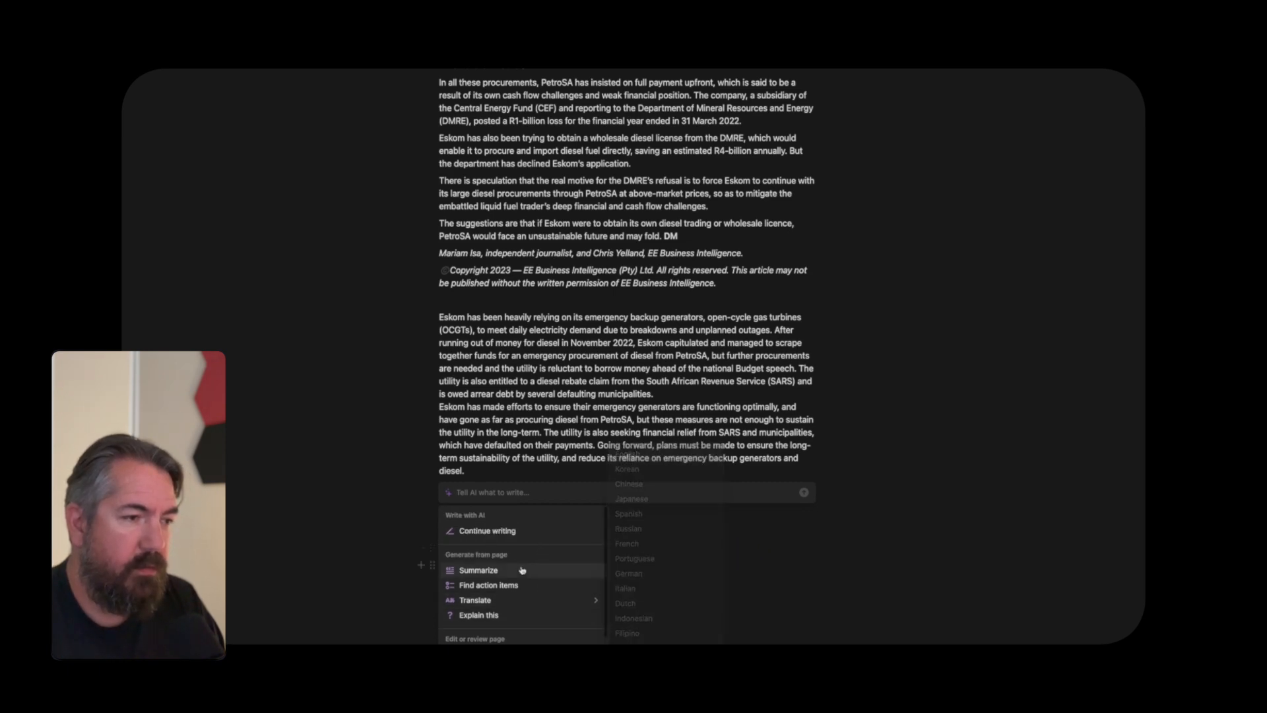
scroll(568, 404, up, 15)
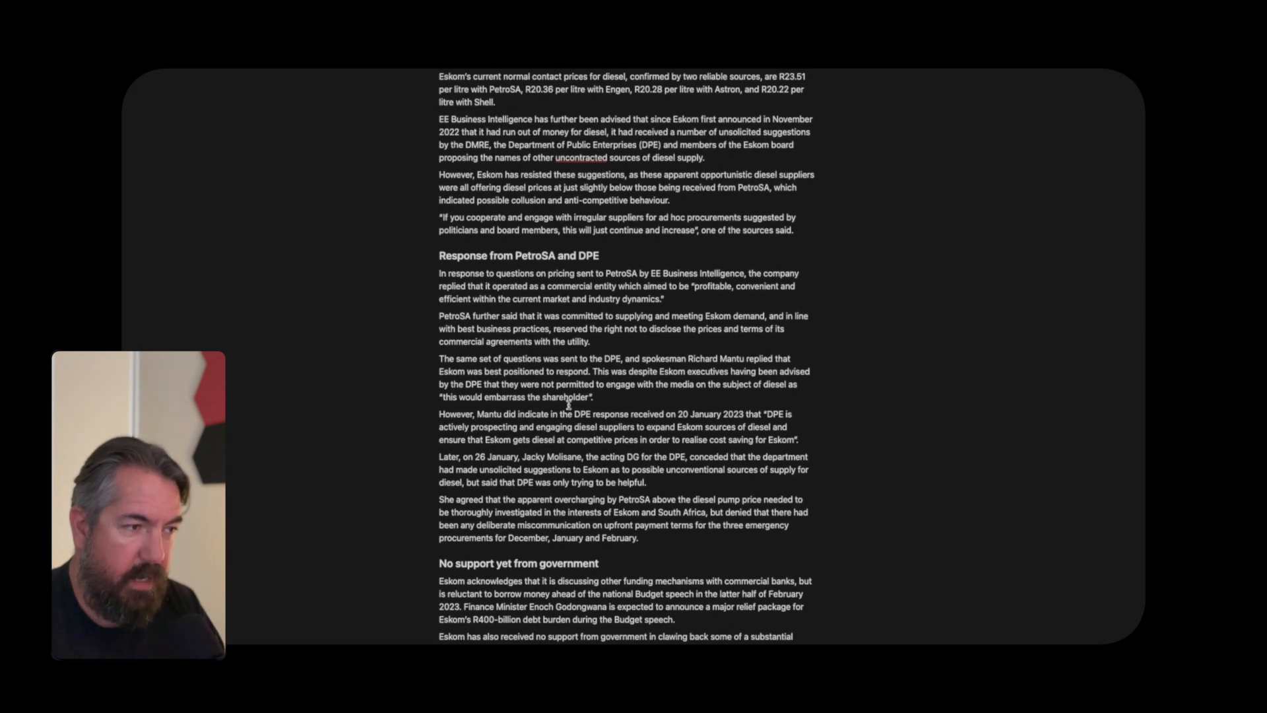
scroll(568, 404, down, 15)
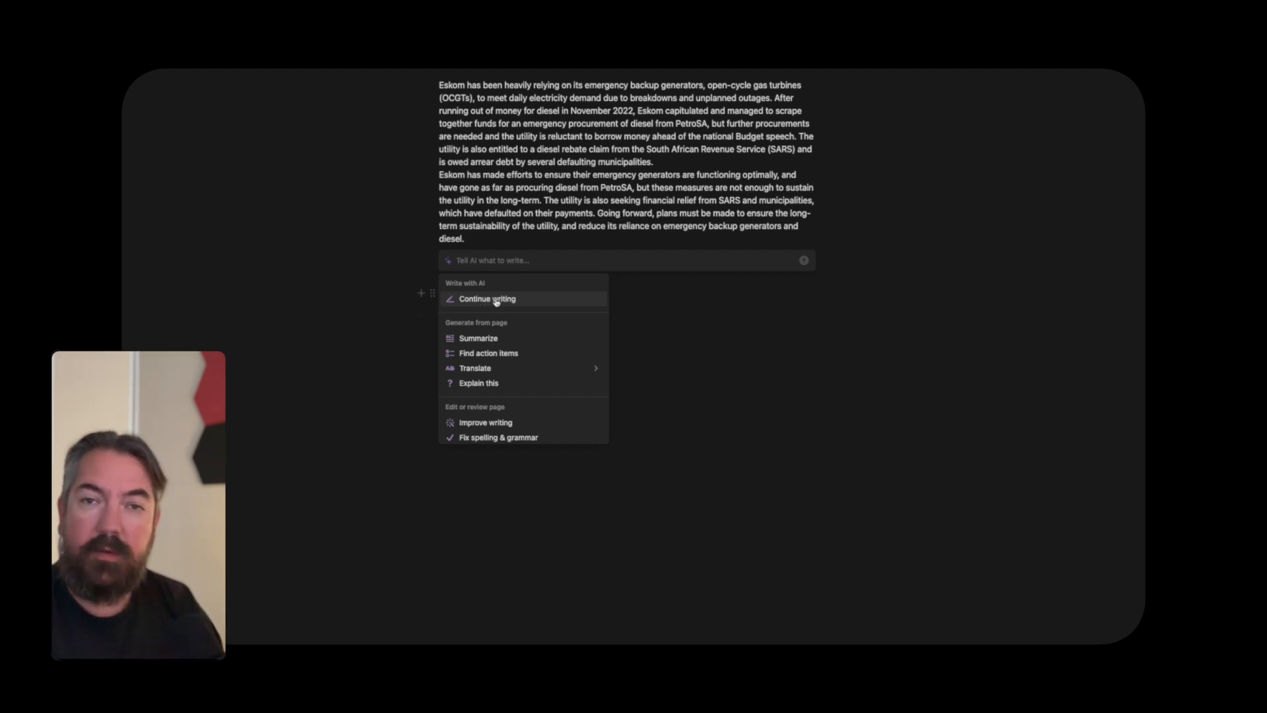
click(500, 353)
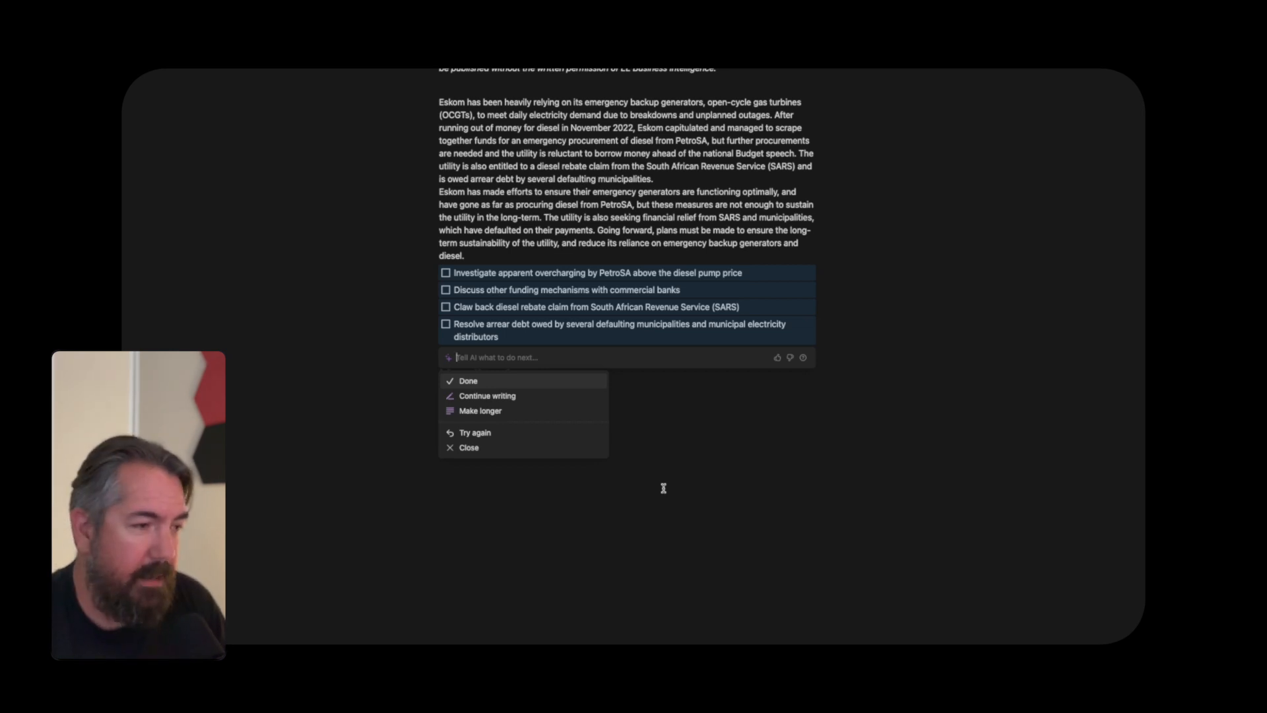
key(Return)
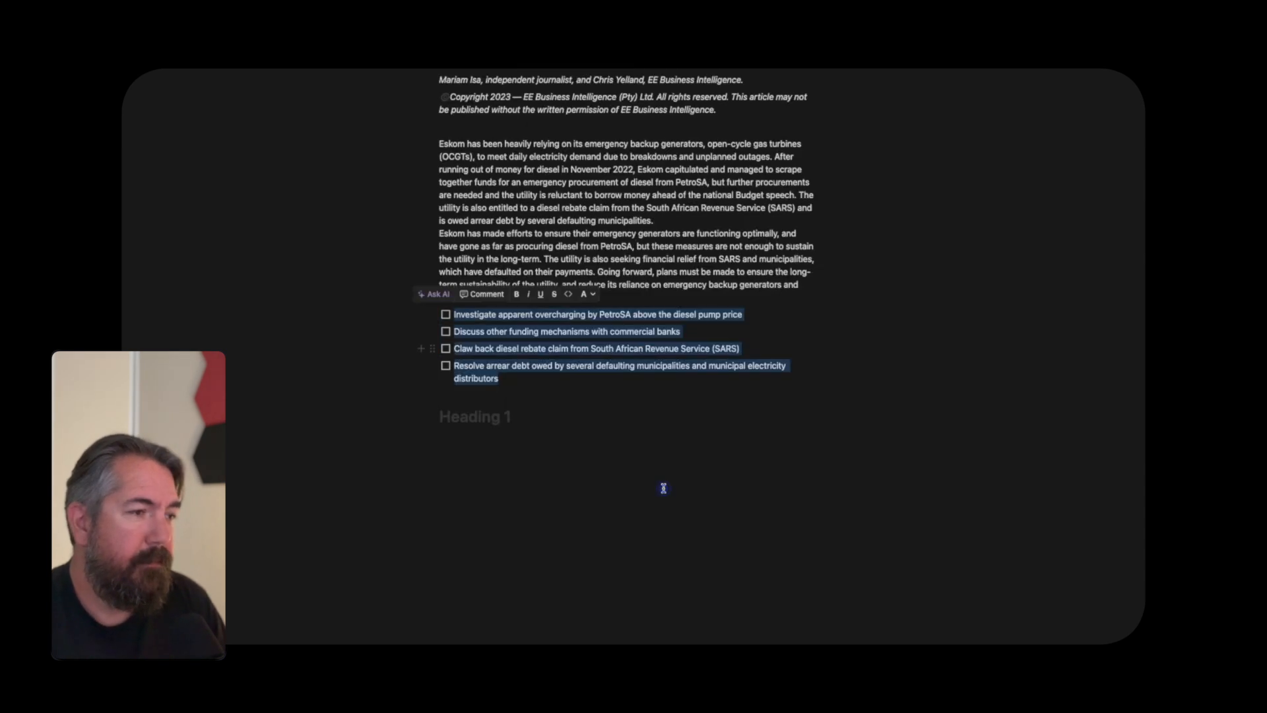
- Clear all content from the page and start an empty line below the blank title
key(super+a)
key(BackSpace)
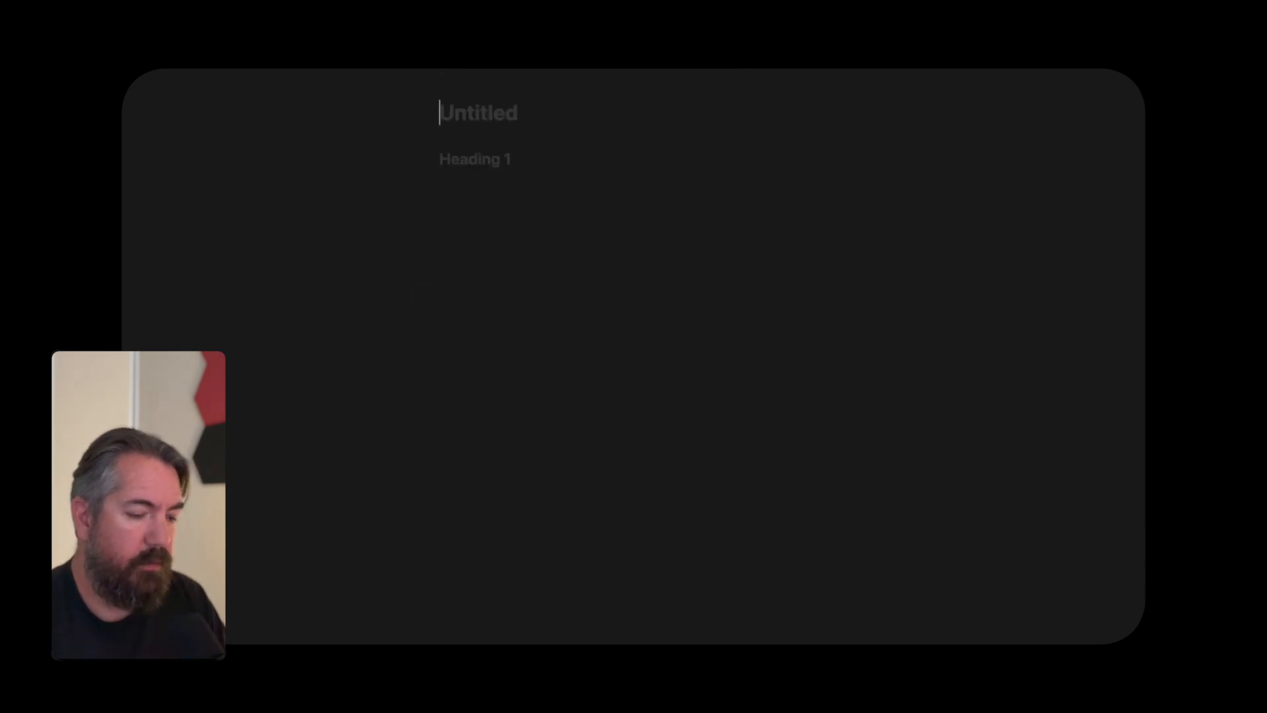
key(Return)
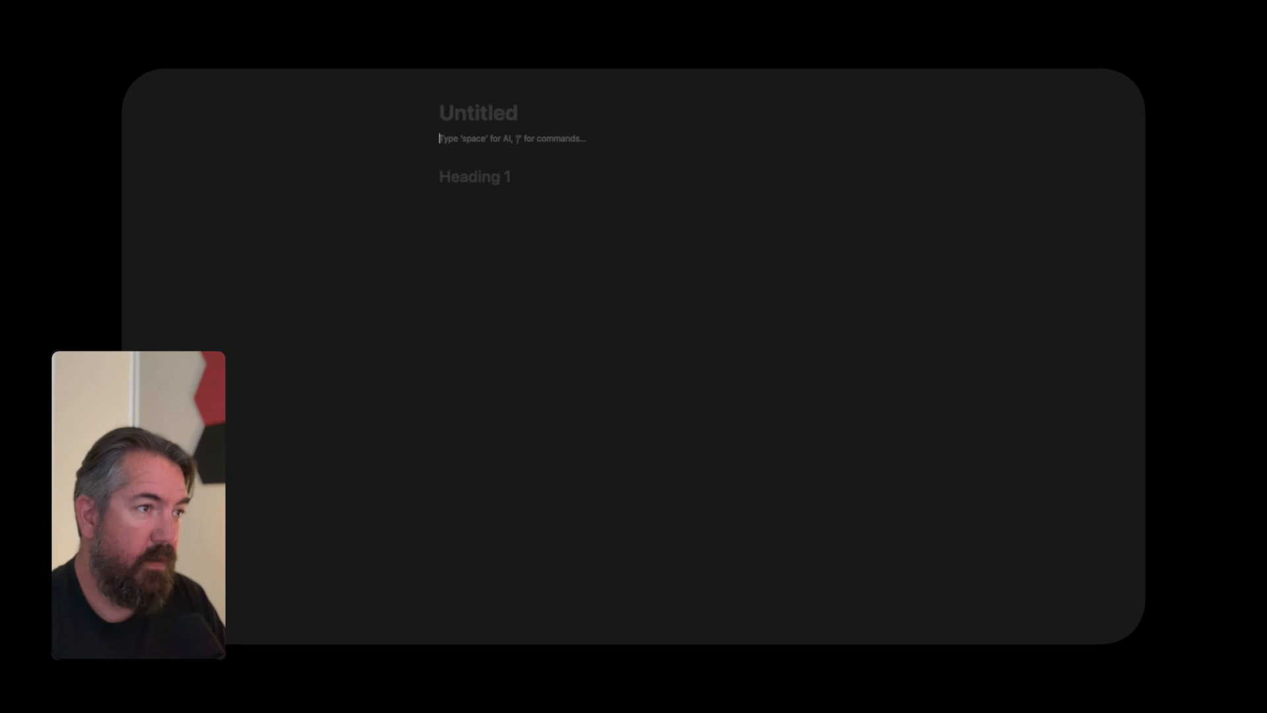
- Generate an AI blog post with the prompt "Write a blog post about loadshedding in south africa"
key(space)
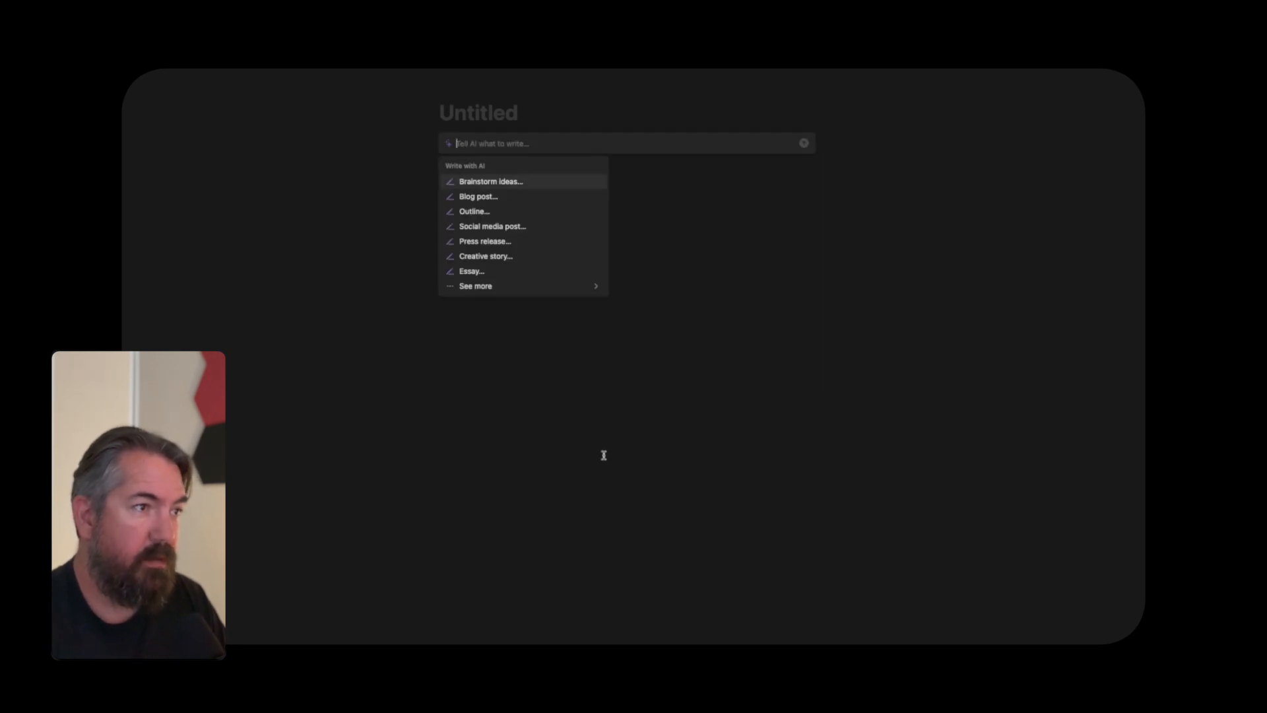
click(490, 197)
text(loa)
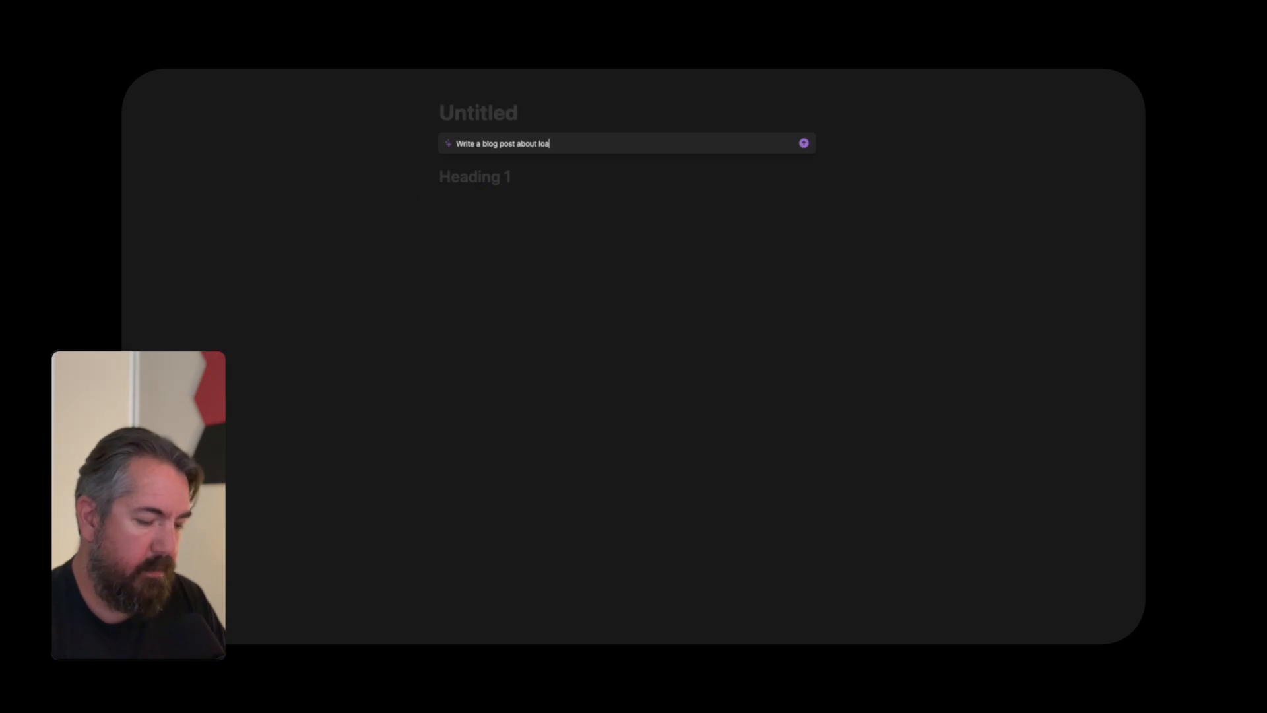
text(dshedding in so)
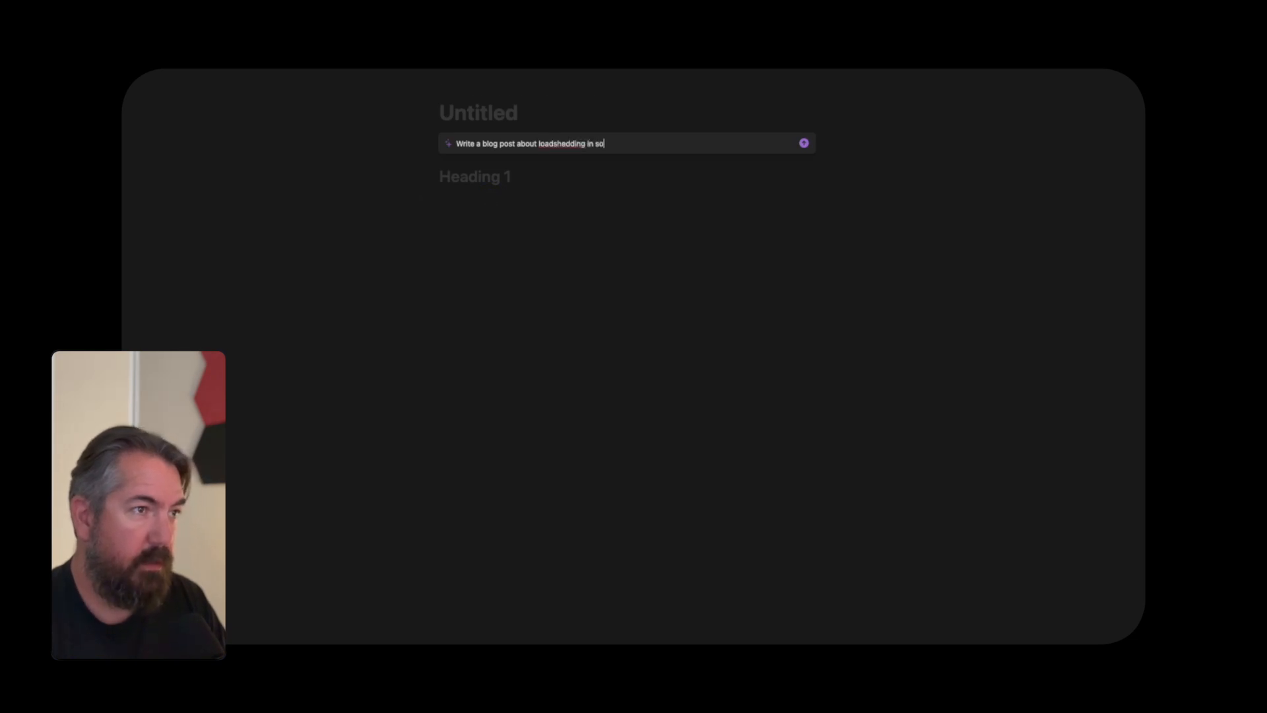
text(uth africa)
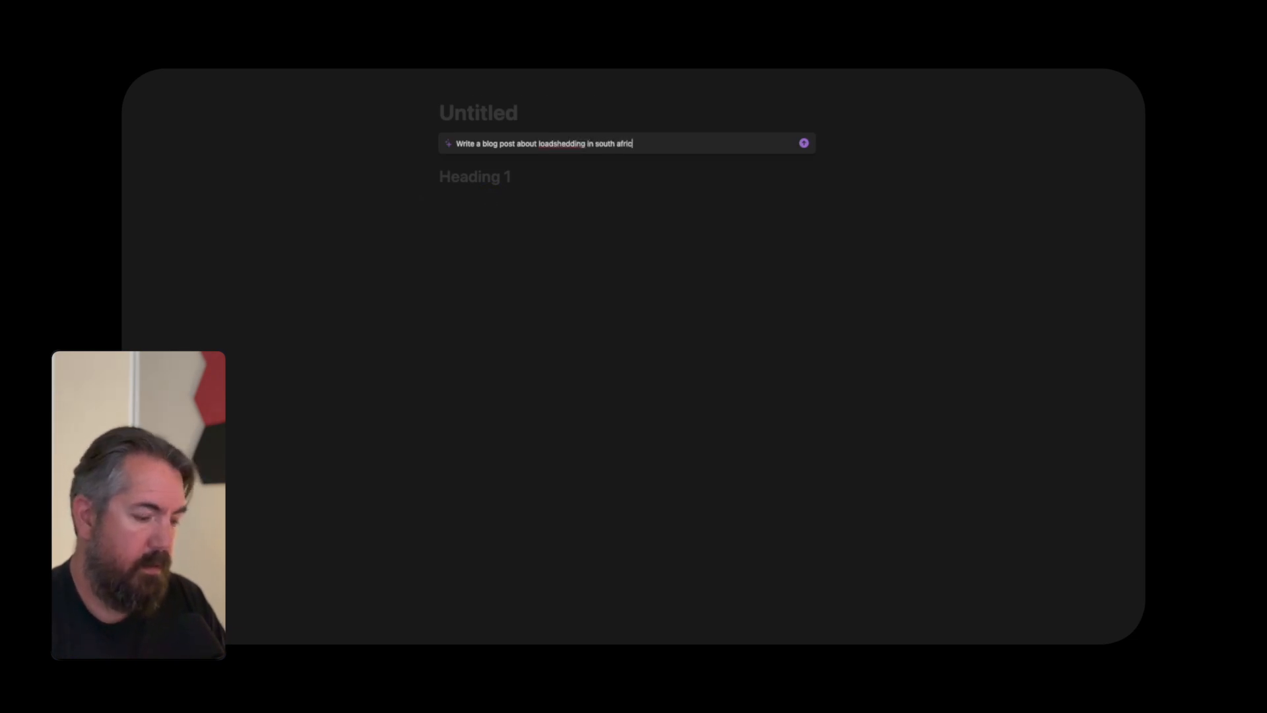
key(Return)
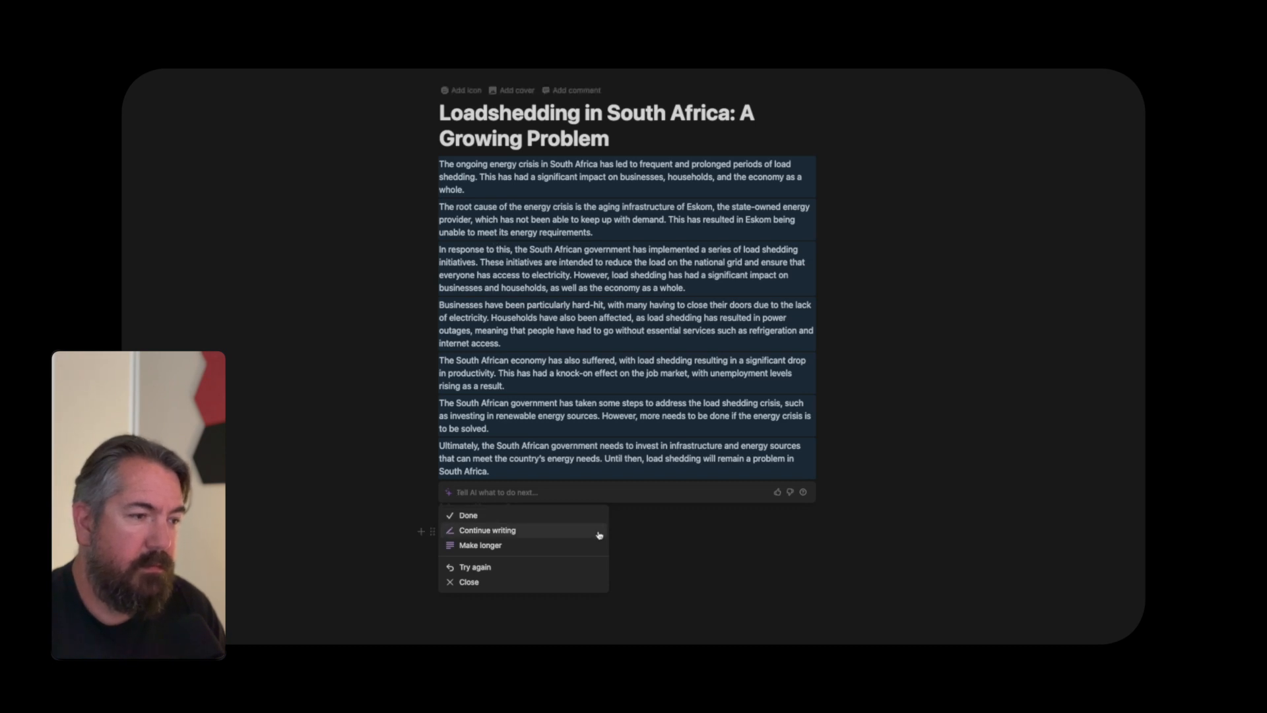
- Have AI make the generated blog post longer, keep the result, and add an empty line below it
click(510, 546)
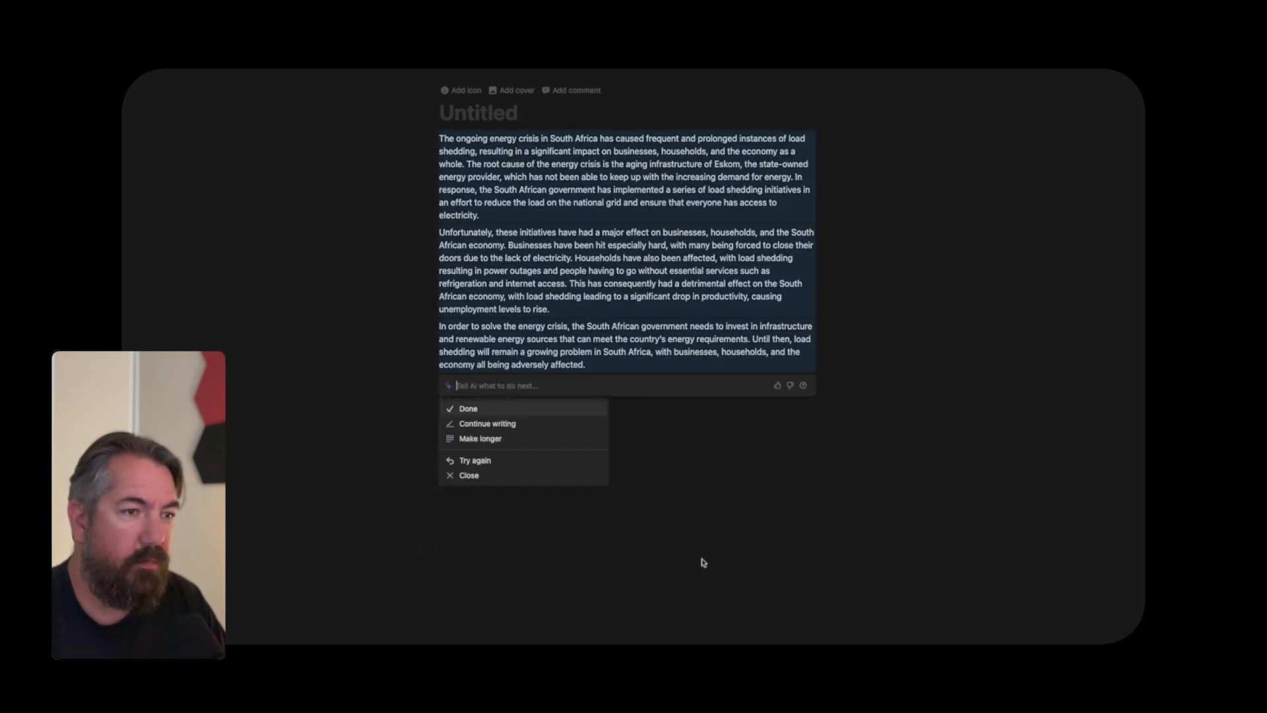
click(473, 410)
key(Return)
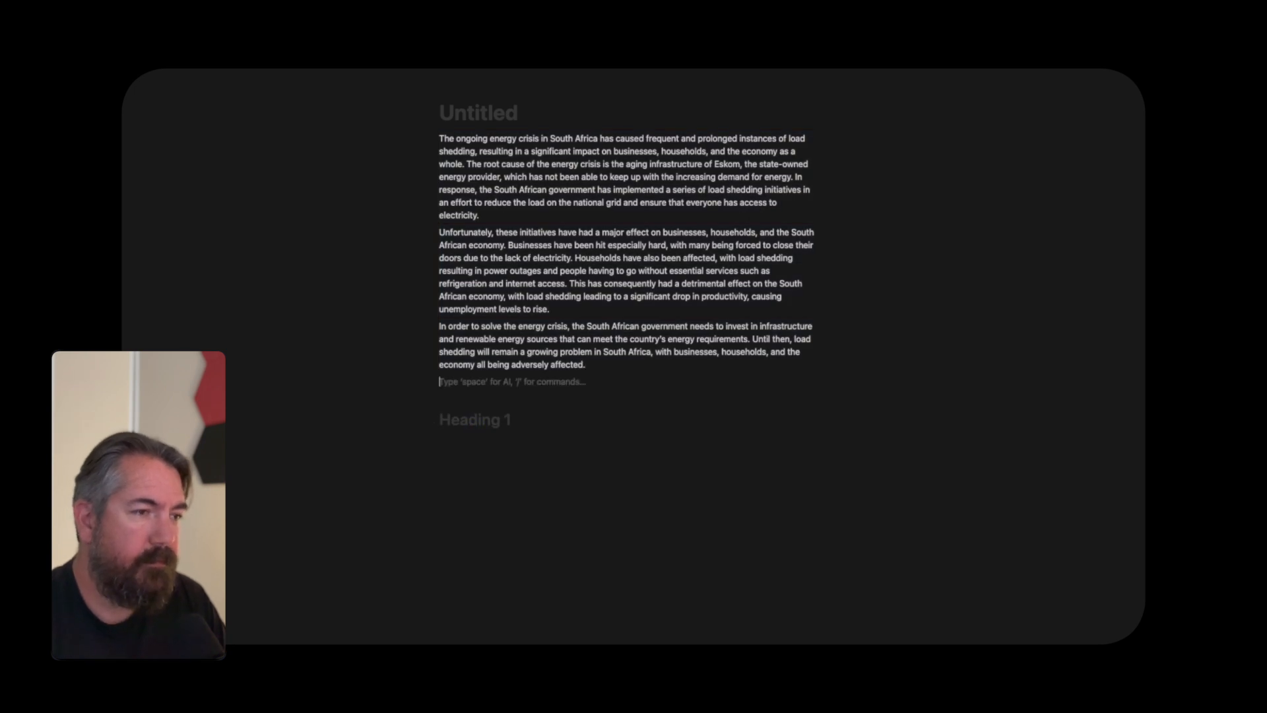
- Have AI continue writing the blog post from the empty line below its last paragraph, and keep the added paragraphs
key(BackSpace)
key(Return)
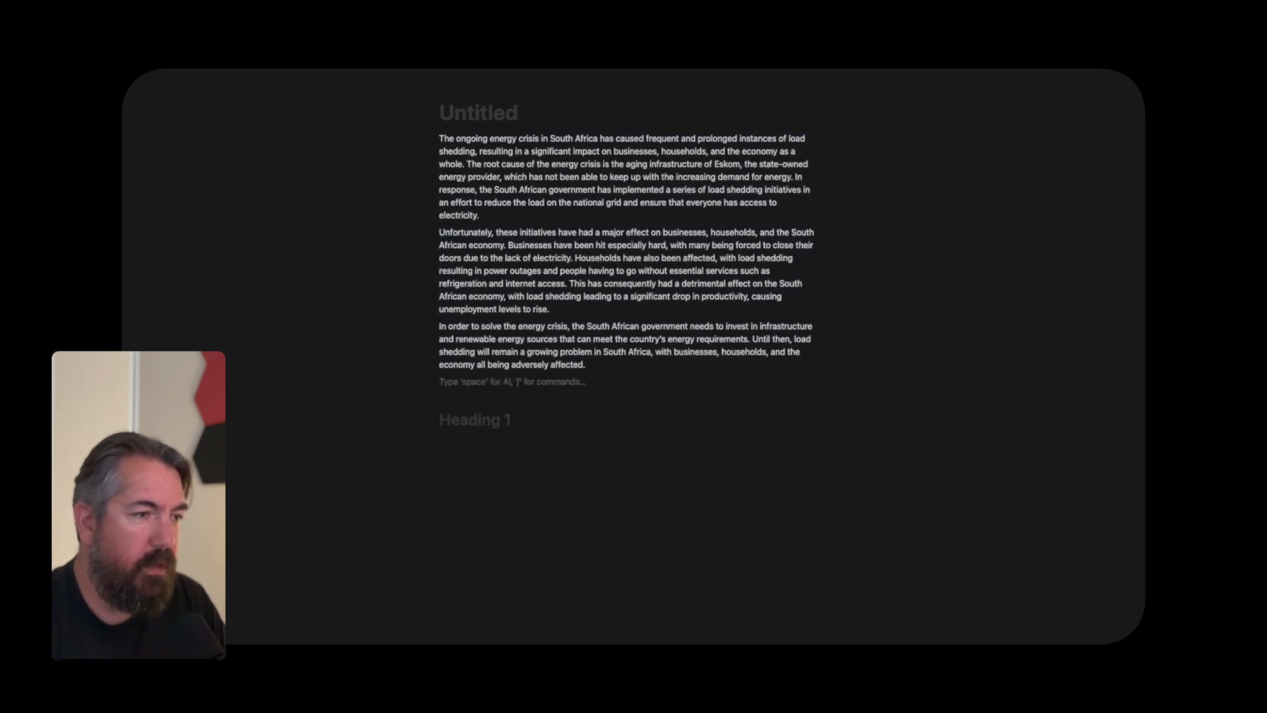
key(space)
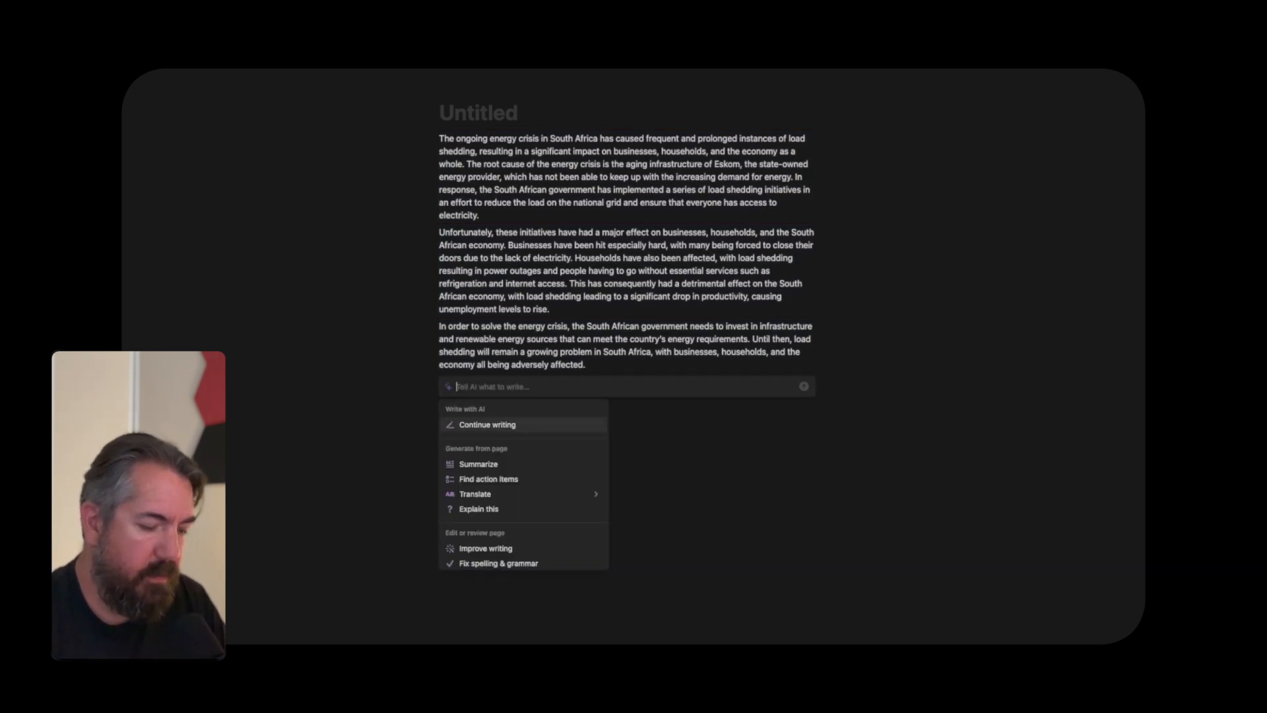
click(504, 427)
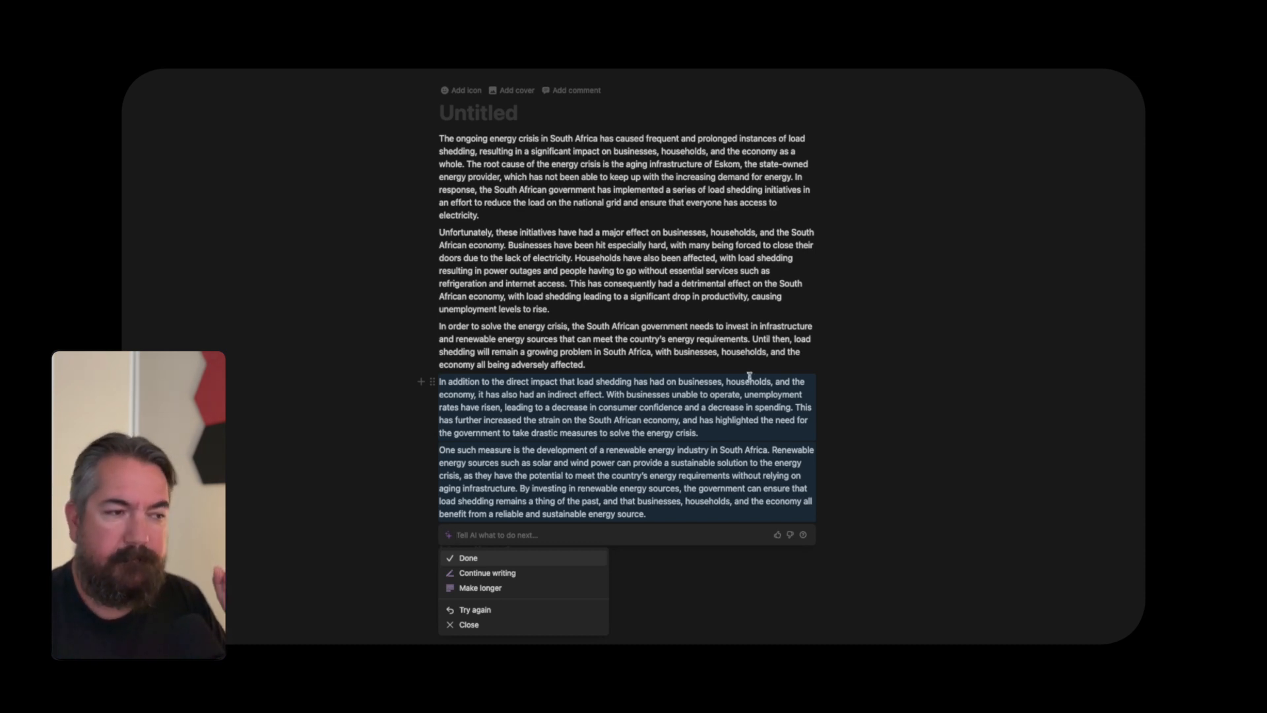
key(Return)
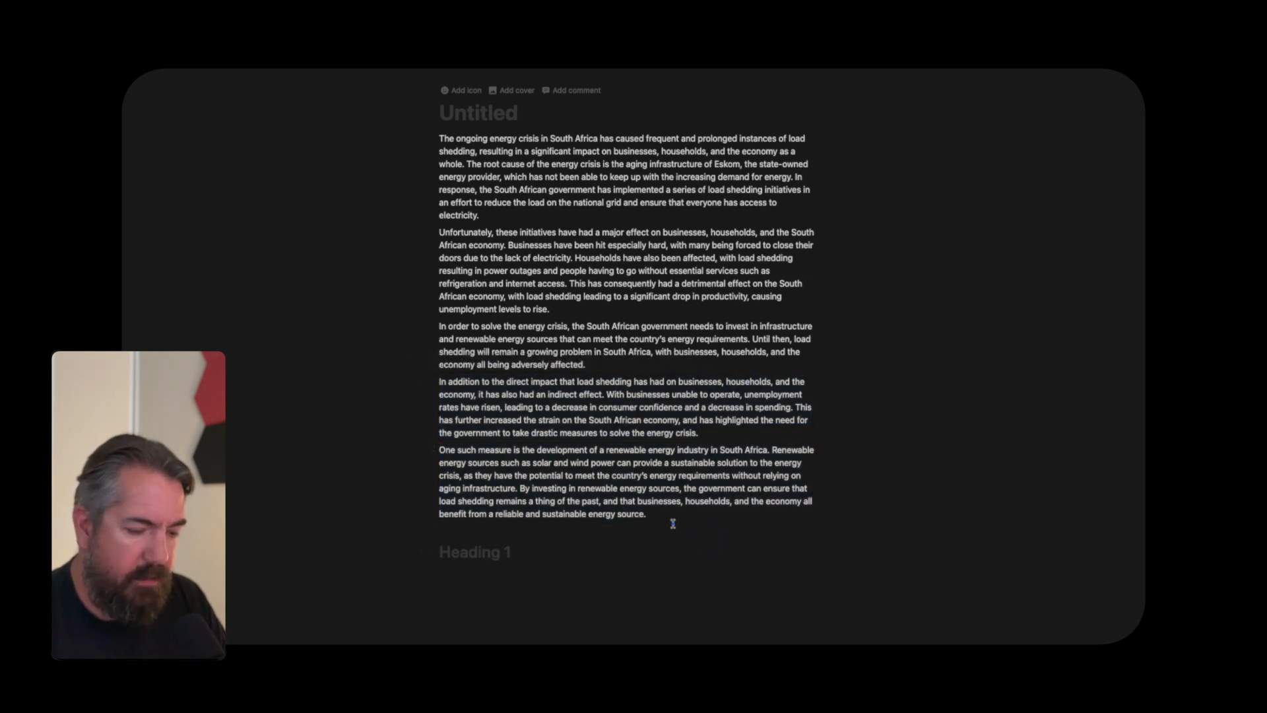
- On a new line below the post, examine the additional AI commands and available translation languages in the slash command list
click(674, 522)
key(Return)
text(/)
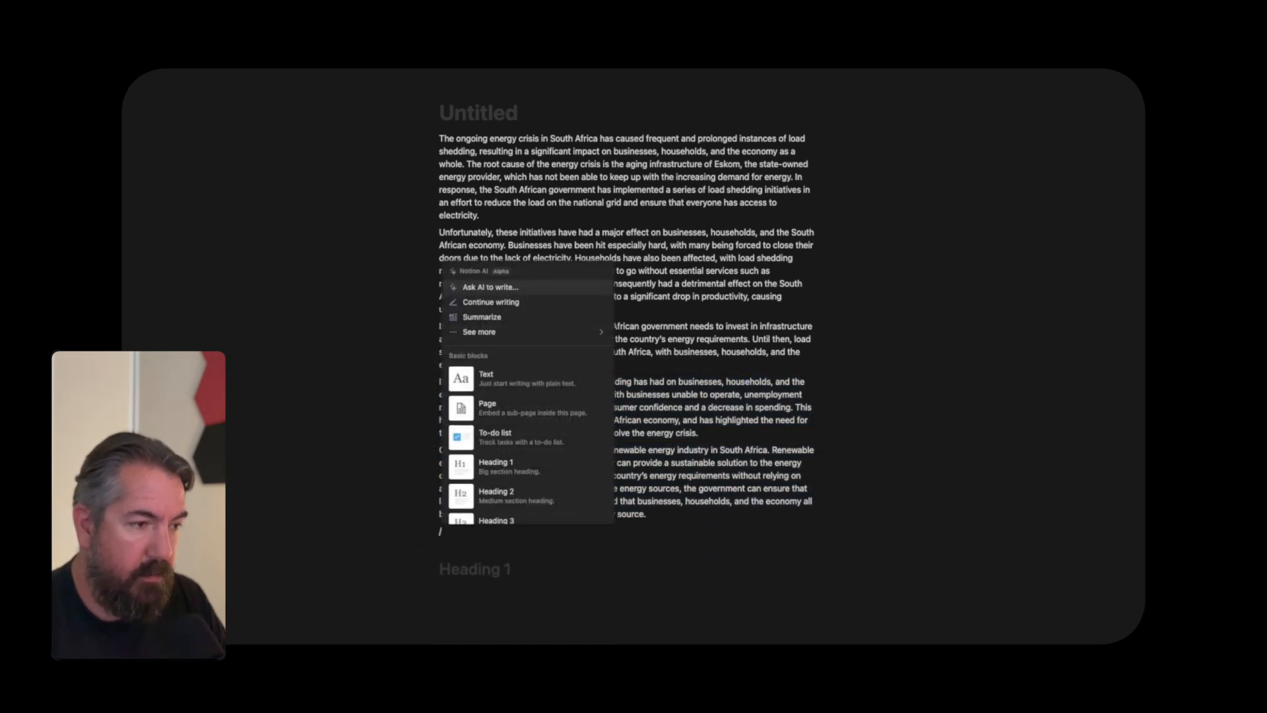
mouse_move(524, 333)
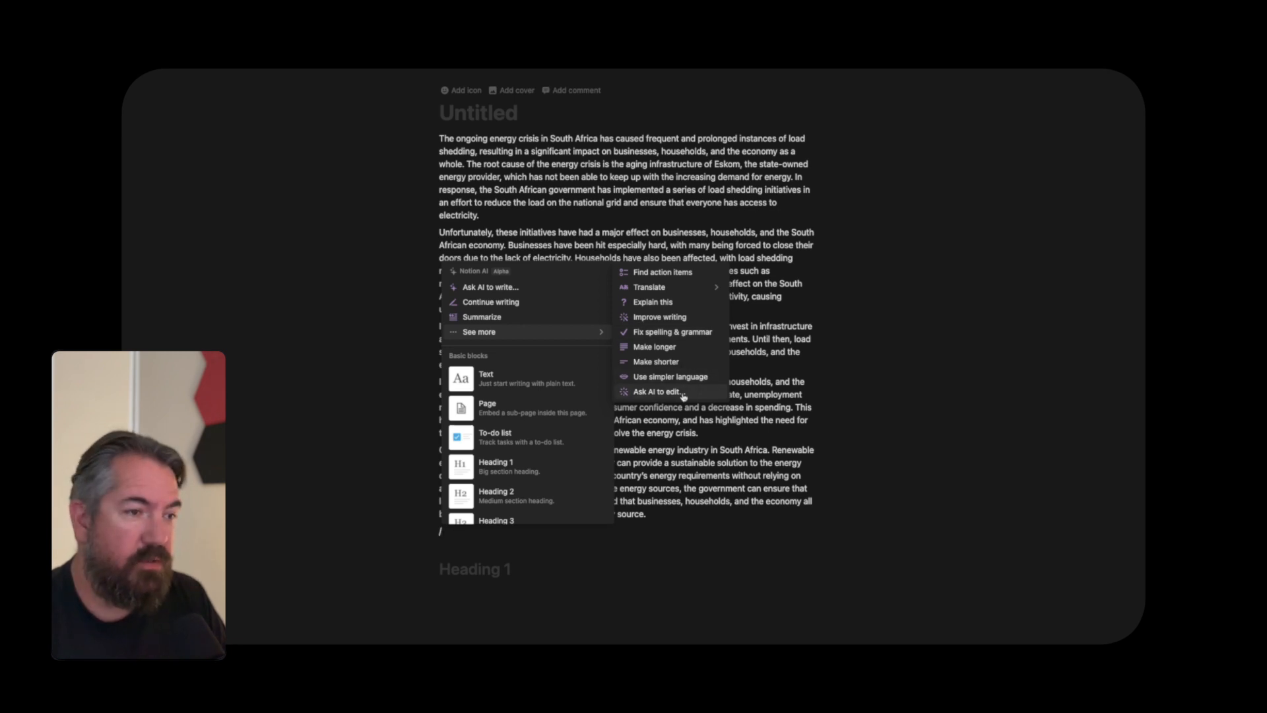
mouse_move(687, 289)
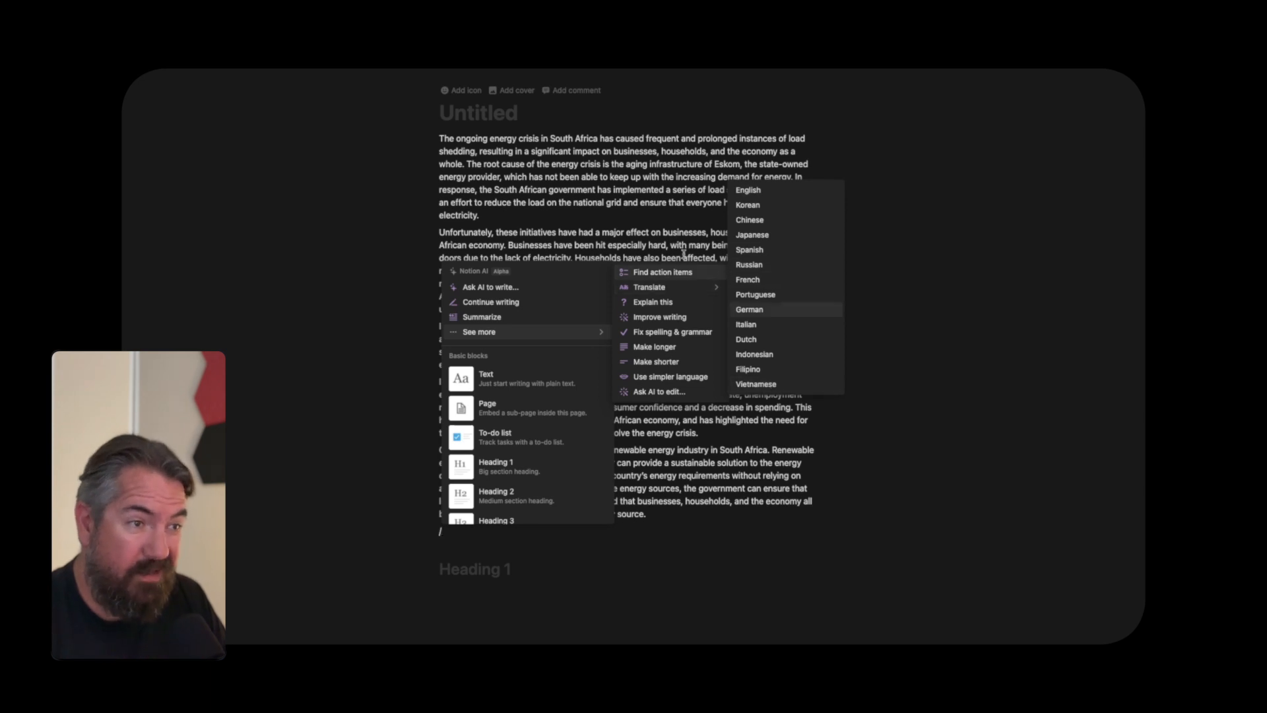
click(703, 458)
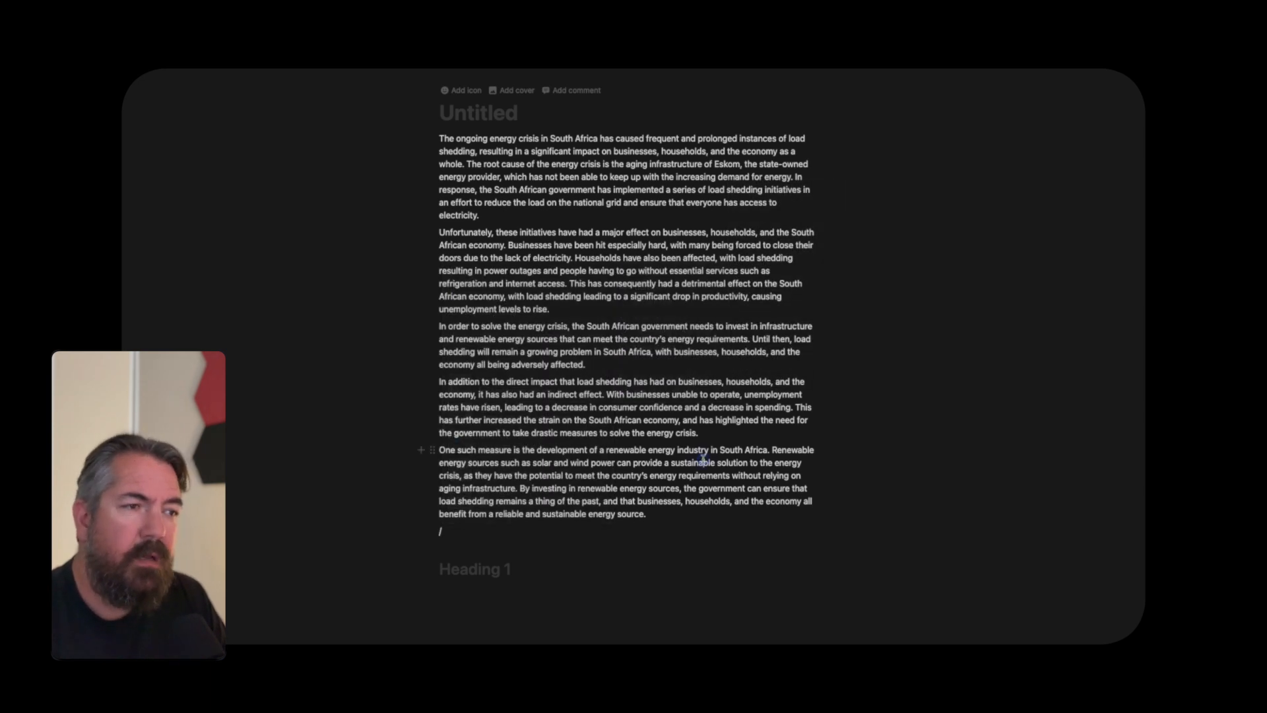